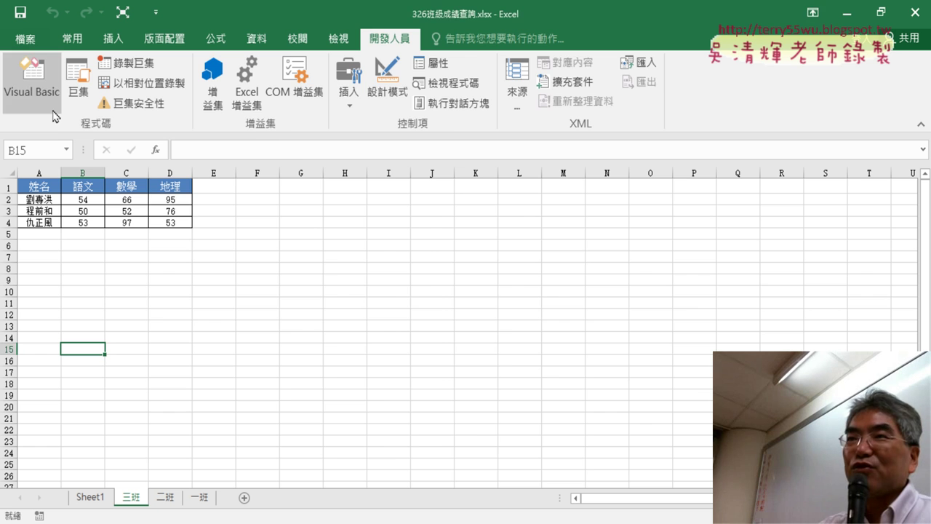
# - Move the 一班 sheet tab right after Sheet1 and open the Visual Basic editor
pyautogui.click(39, 86)
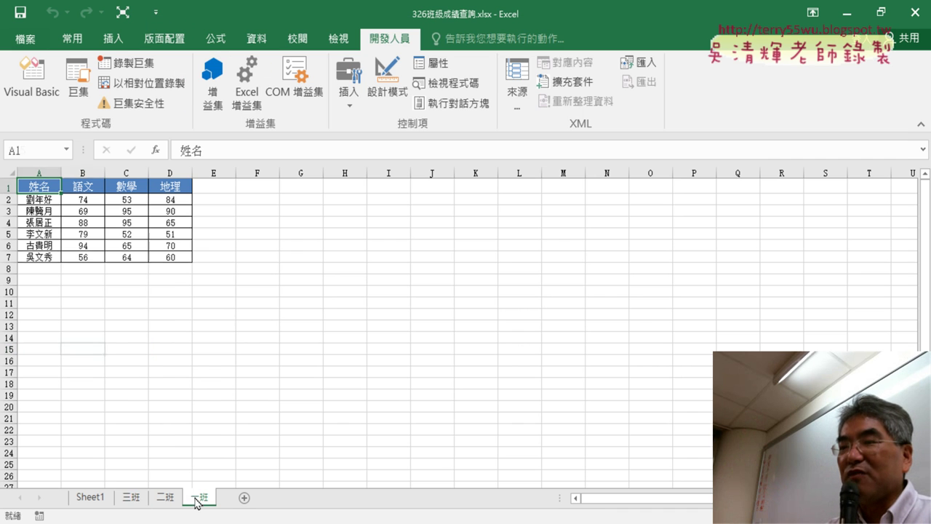
pyautogui.moveTo(191, 500); pyautogui.dragTo(109, 502)
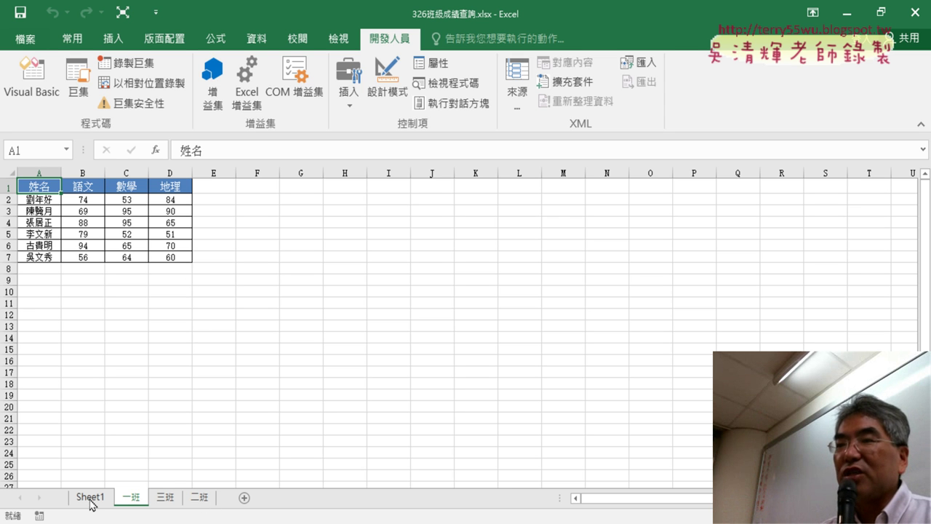
pyautogui.click(42, 108)
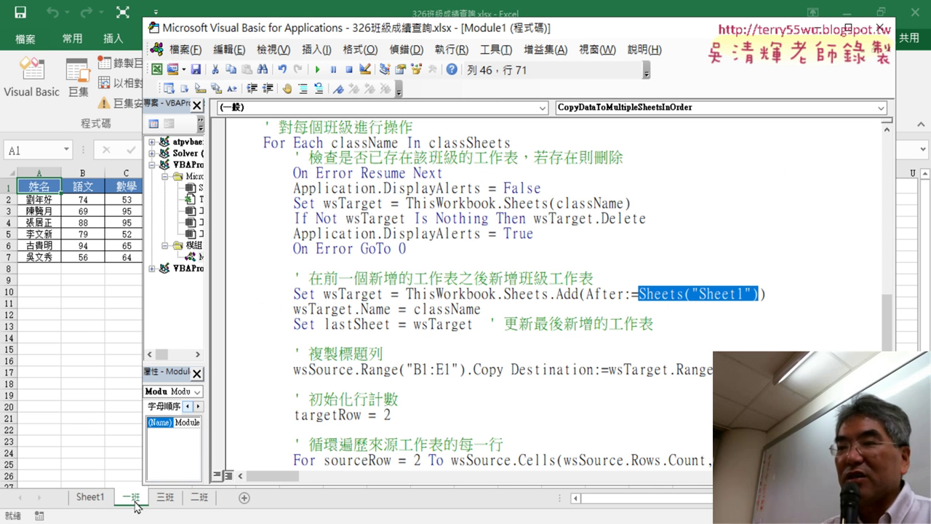
# - Change the Sheets.Add After argument from Sheet1 to Sheets(Sheets.Count)
pyautogui.click(694, 304)
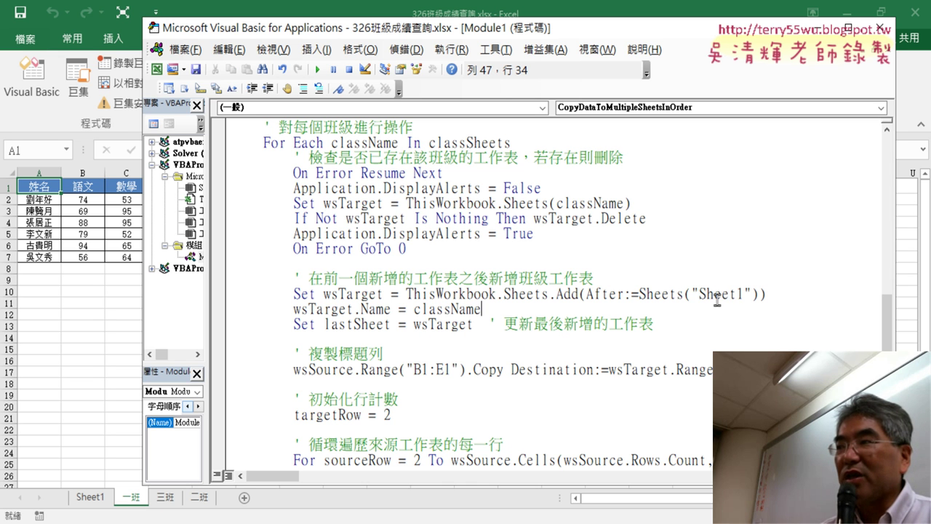
pyautogui.moveTo(693, 293); pyautogui.dragTo(751, 292)
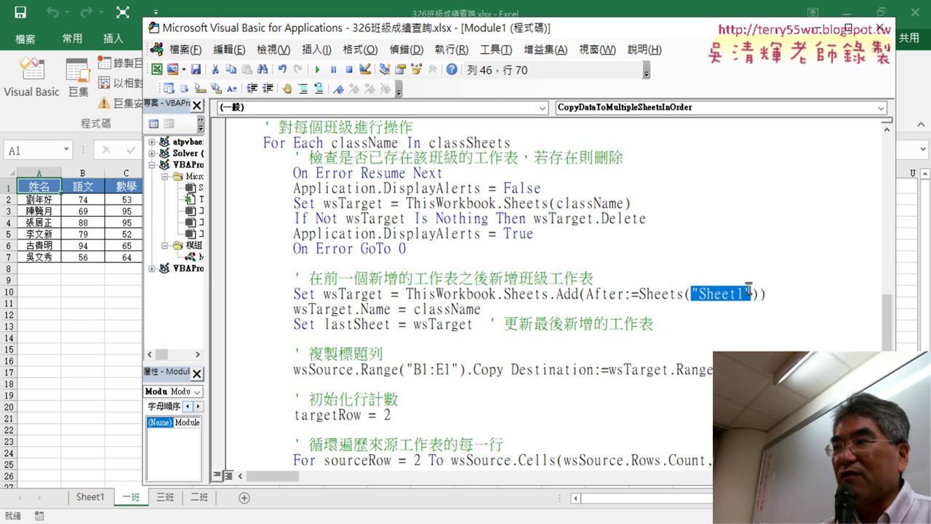
pyautogui.press('Delete')
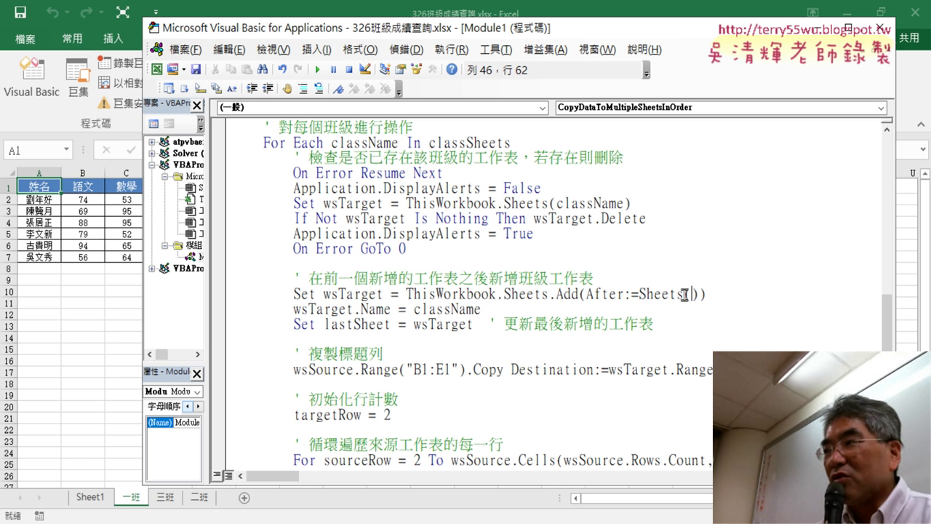
pyautogui.moveTo(684, 294)
pyautogui.mouseDown()
pyautogui.moveTo(640, 294)
pyautogui.moveTo(689, 294)
pyautogui.mouseUp()
pyautogui.write('Sheets')
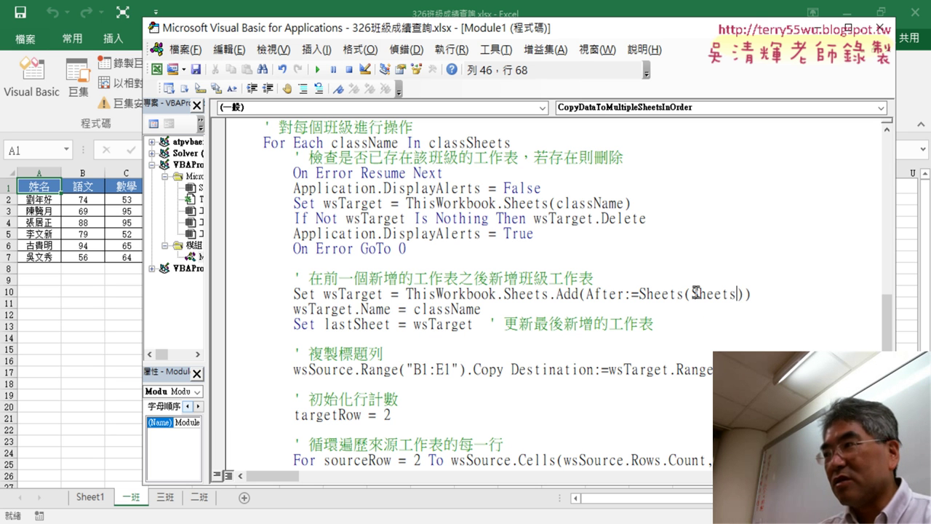
pyautogui.write('.')
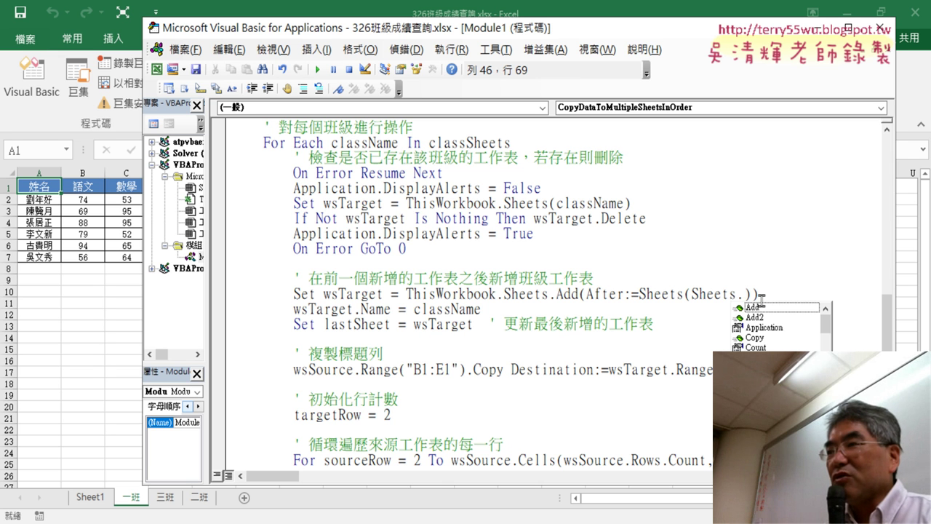
pyautogui.press('Down')
pyautogui.press('Down')
pyautogui.press('Down')
pyautogui.press('Down')
pyautogui.press('Down')
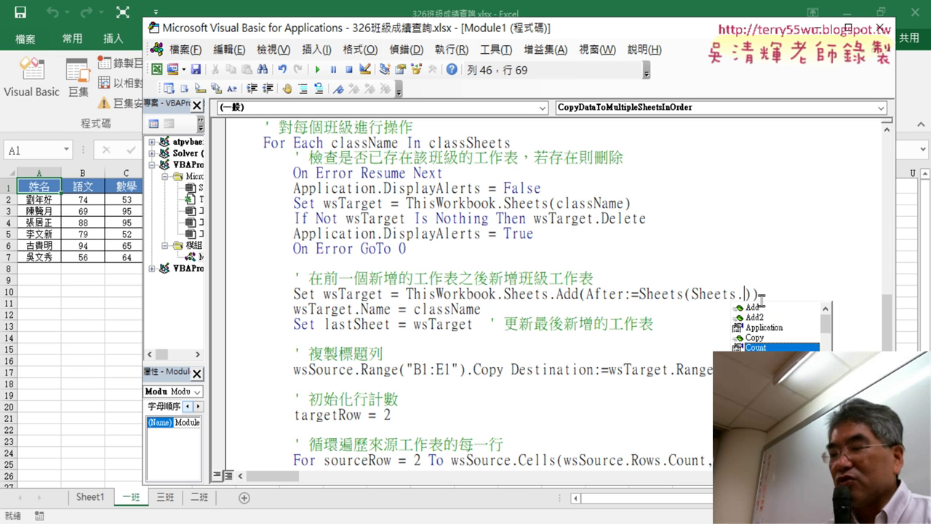
pyautogui.press('Tab')
pyautogui.click(736, 233)
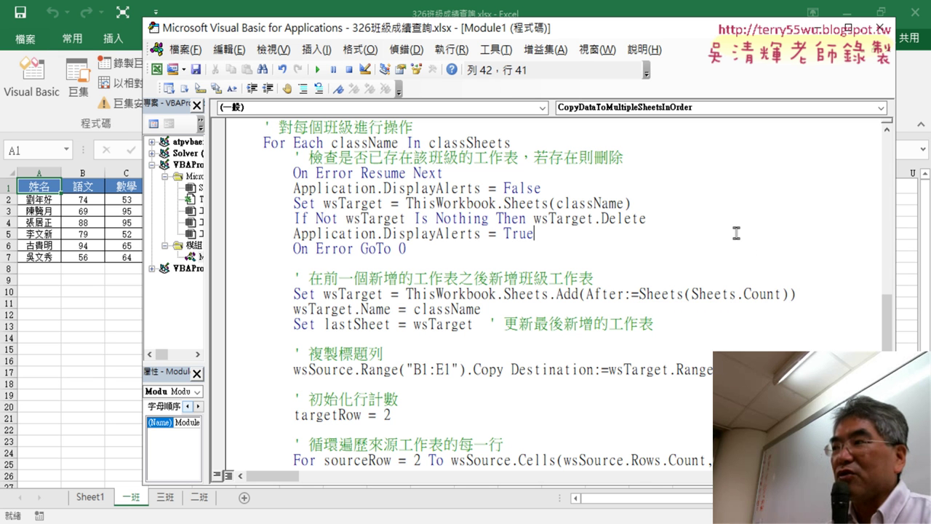
pyautogui.moveTo(781, 294); pyautogui.dragTo(693, 294)
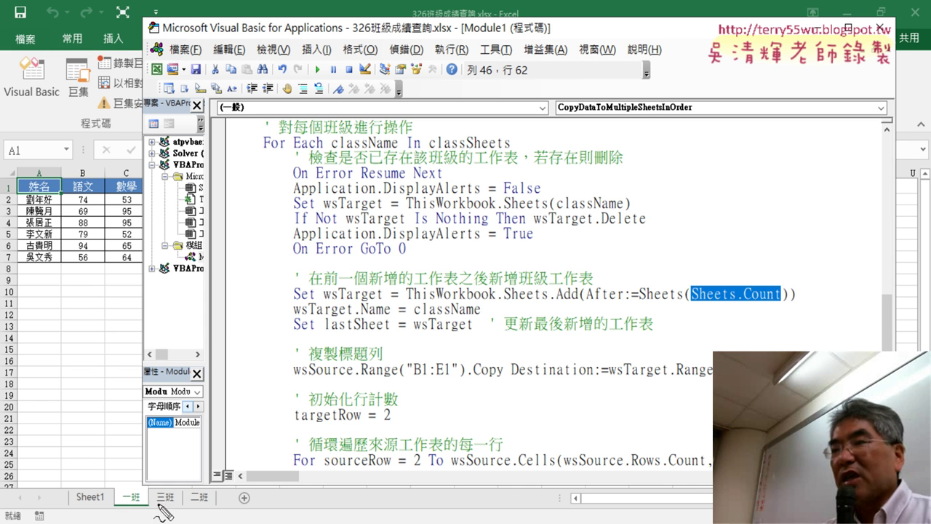
pyautogui.moveTo(128, 498); pyautogui.dragTo(204, 499)
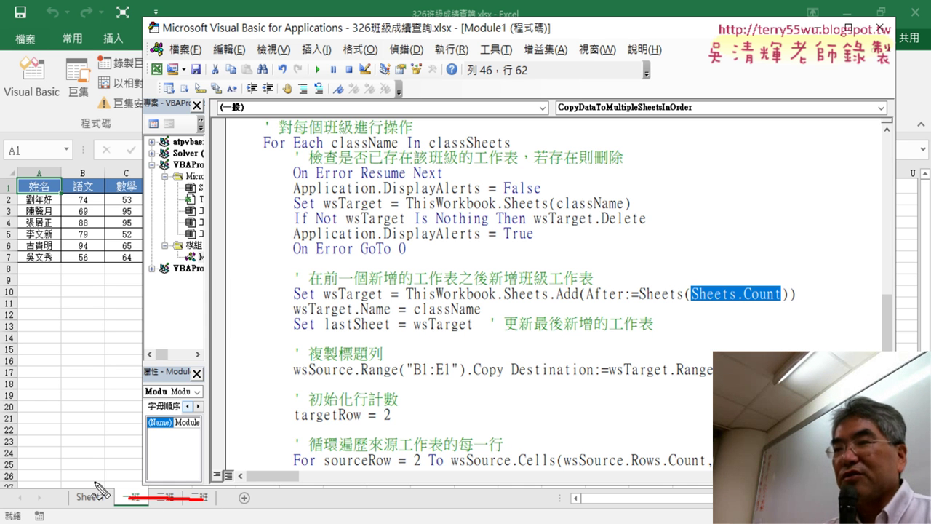
pyautogui.moveTo(95, 471); pyautogui.dragTo(95, 494)
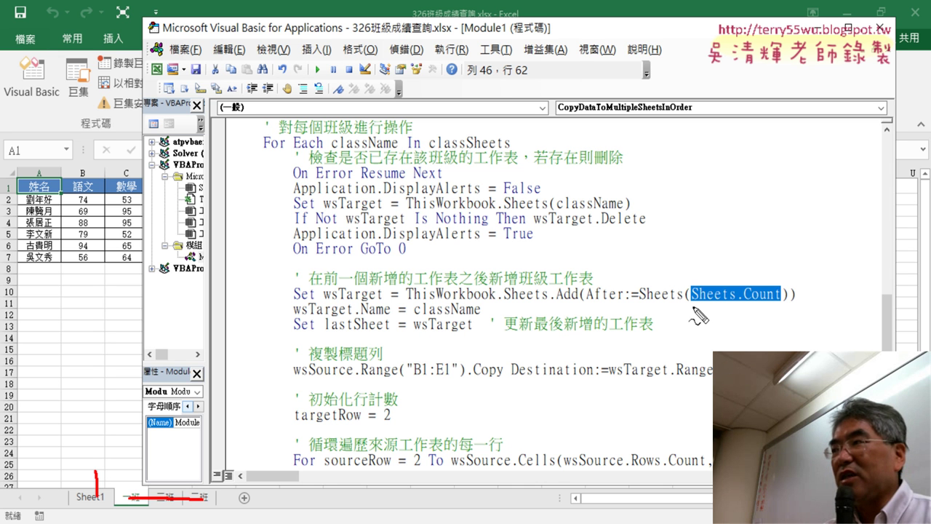
pyautogui.moveTo(733, 267); pyautogui.dragTo(732, 293)
pyautogui.moveTo(102, 505); pyautogui.dragTo(107, 483)
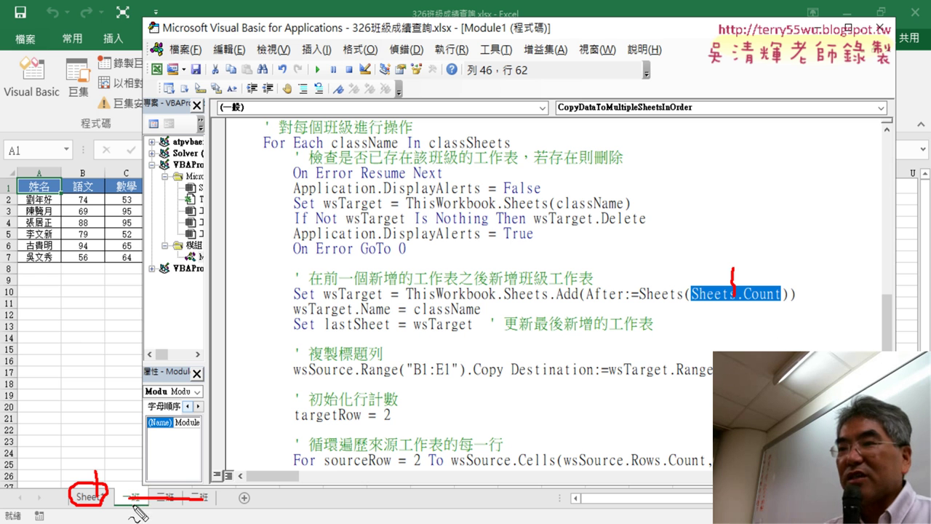
pyautogui.press('Escape')
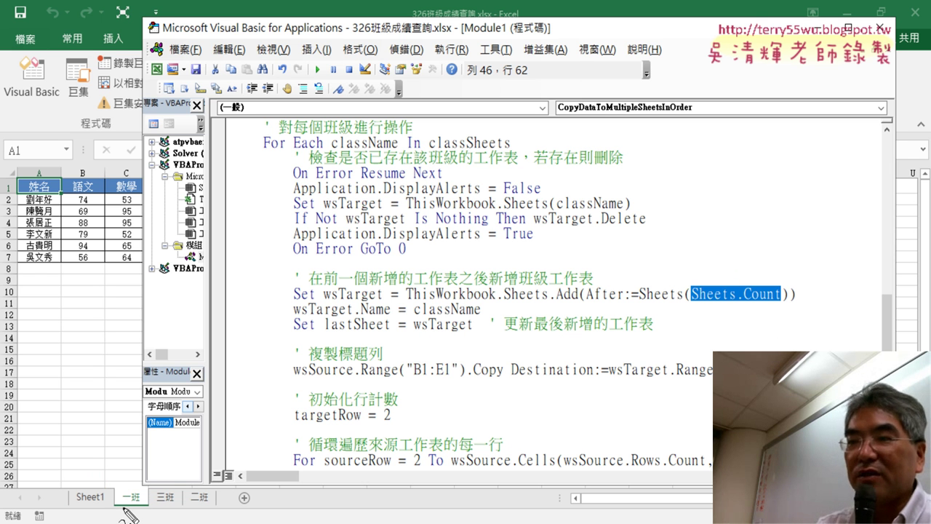
pyautogui.hotkey('ctrl', '2')
pyautogui.moveTo(154, 511)
pyautogui.mouseDown()
pyautogui.moveTo(62, 473)
pyautogui.moveTo(149, 509)
pyautogui.mouseUp()
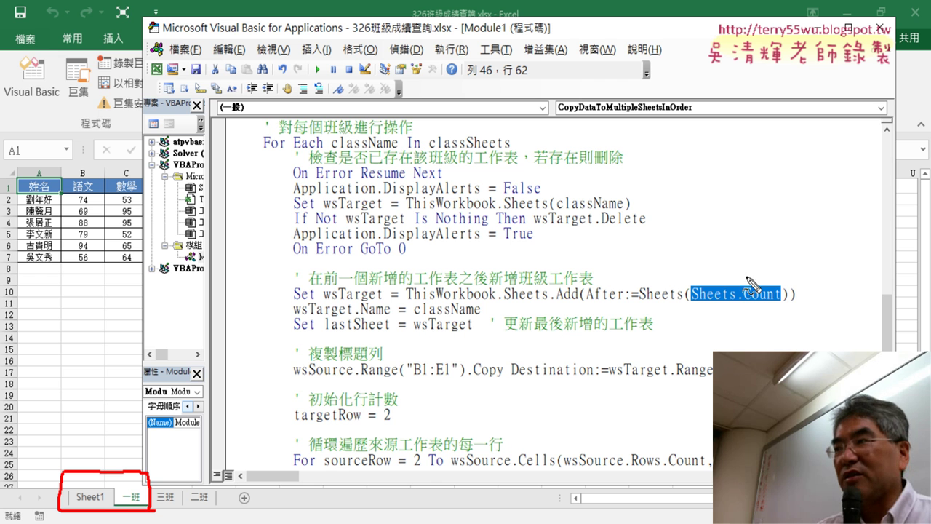
pyautogui.moveTo(733, 259); pyautogui.dragTo(765, 273)
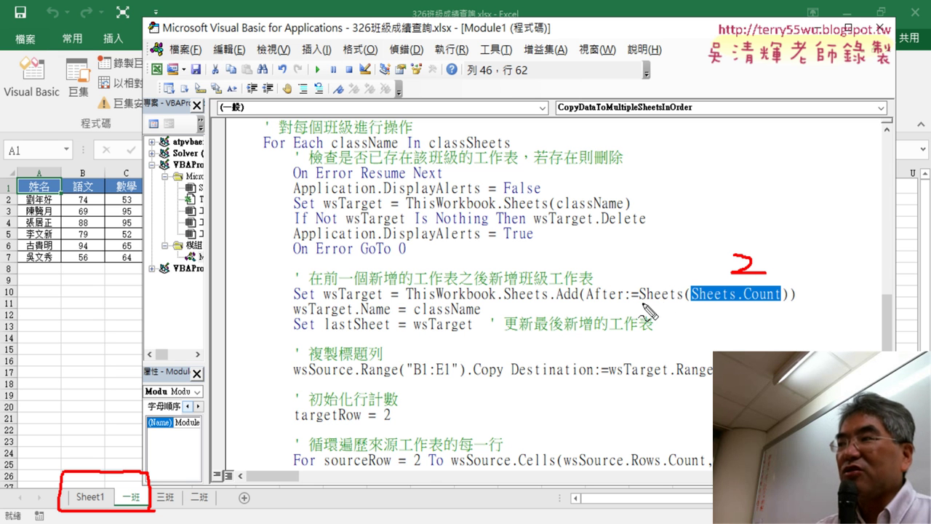
pyautogui.moveTo(641, 306); pyautogui.dragTo(673, 305)
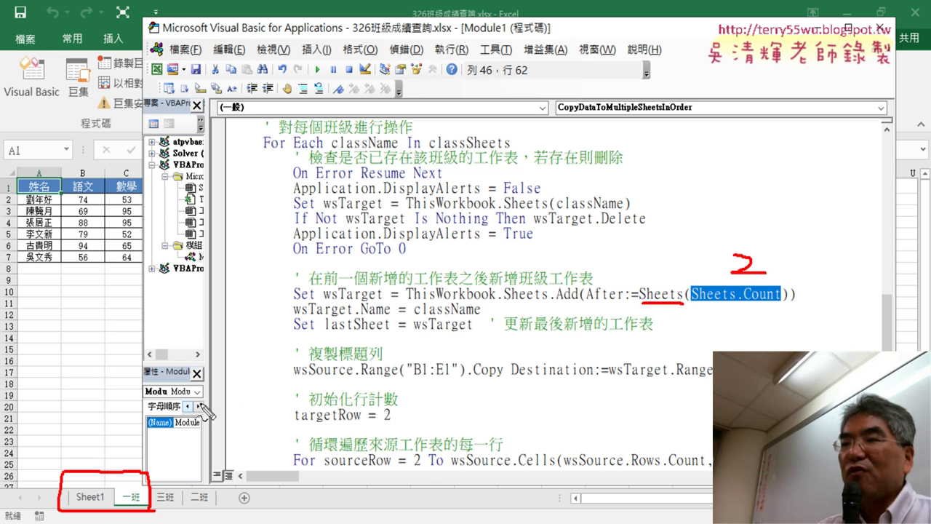
pyautogui.moveTo(119, 460)
pyautogui.mouseDown()
pyautogui.moveTo(188, 455)
pyautogui.moveTo(179, 514)
pyautogui.mouseUp()
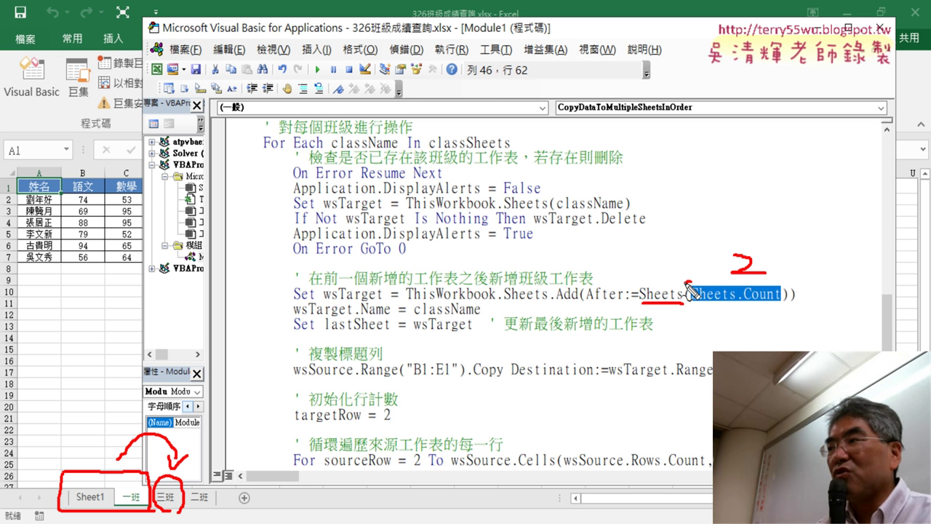
pyautogui.moveTo(694, 283); pyautogui.dragTo(693, 311)
pyautogui.moveTo(781, 279); pyautogui.dragTo(780, 305)
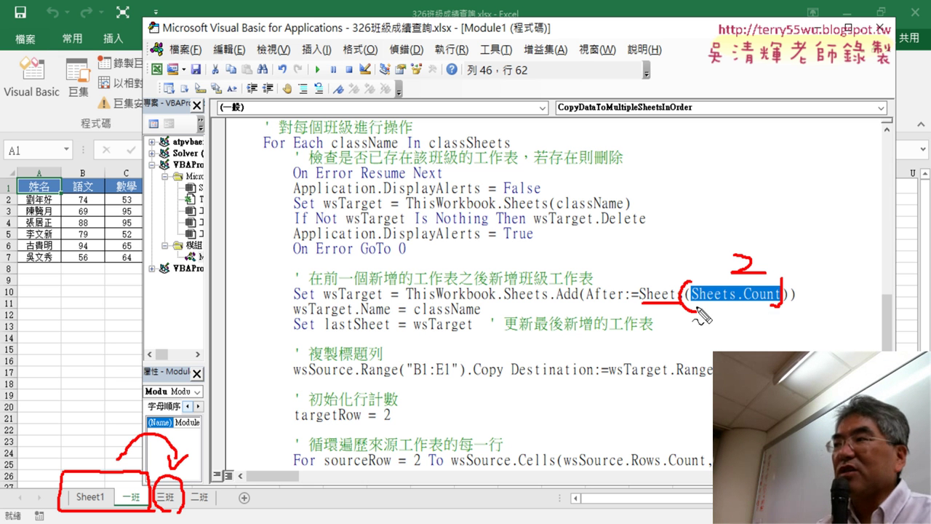
# - Run the macro to recreate the 一班, 二班, 三班 sheets, then bring Excel to the front
pyautogui.press('Escape')
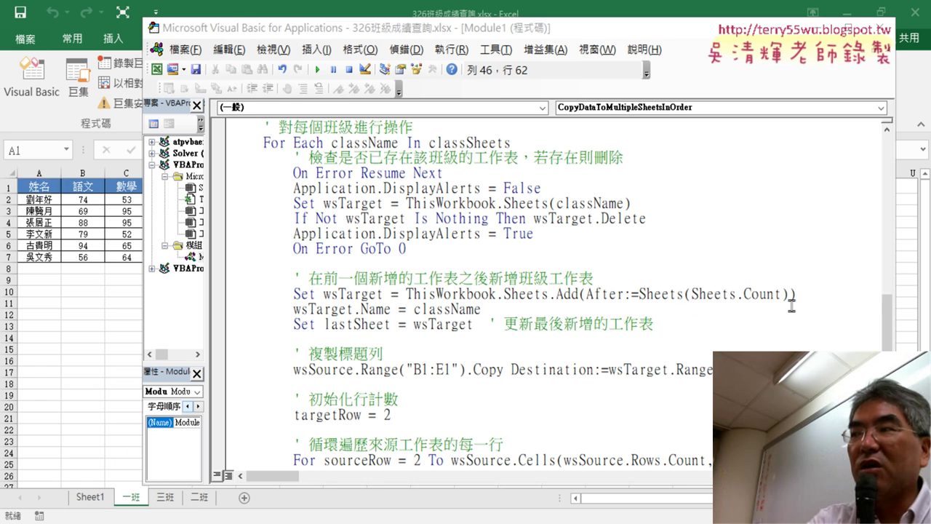
pyautogui.click(557, 306)
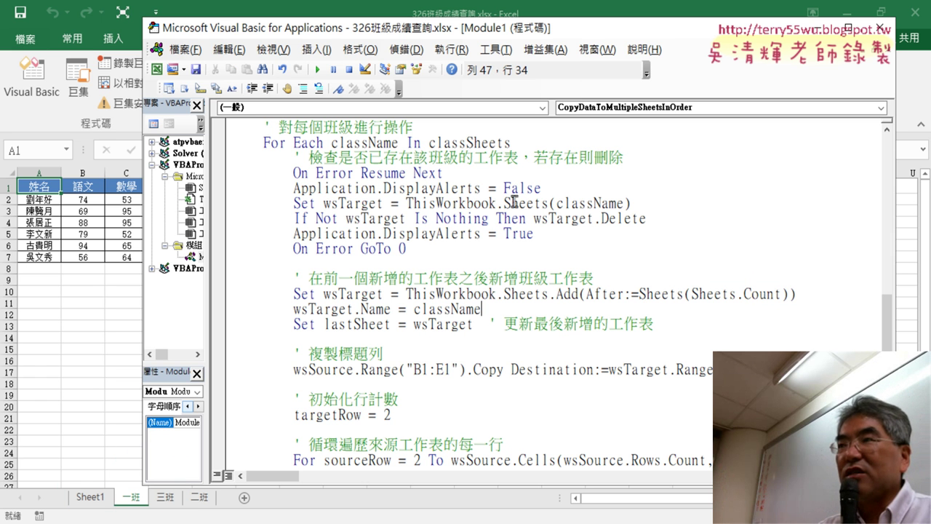
pyautogui.click(317, 70)
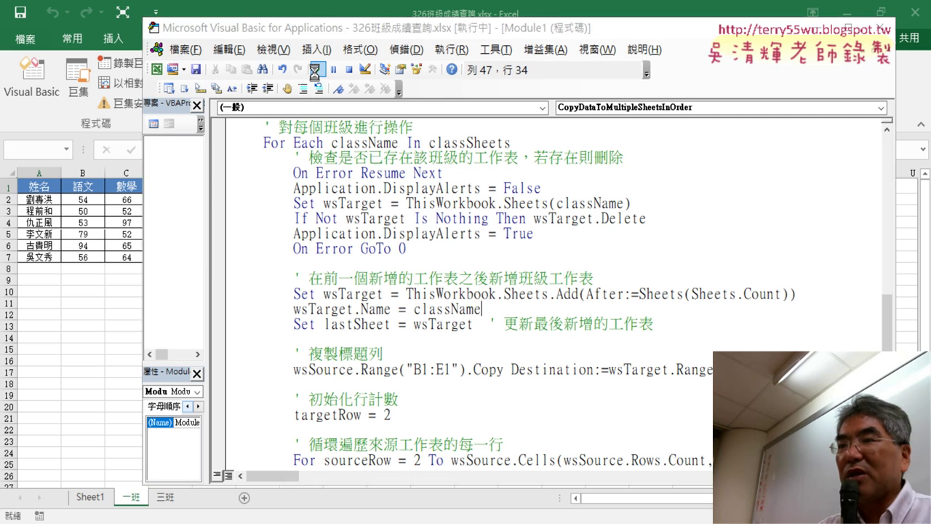
pyautogui.click(545, 322)
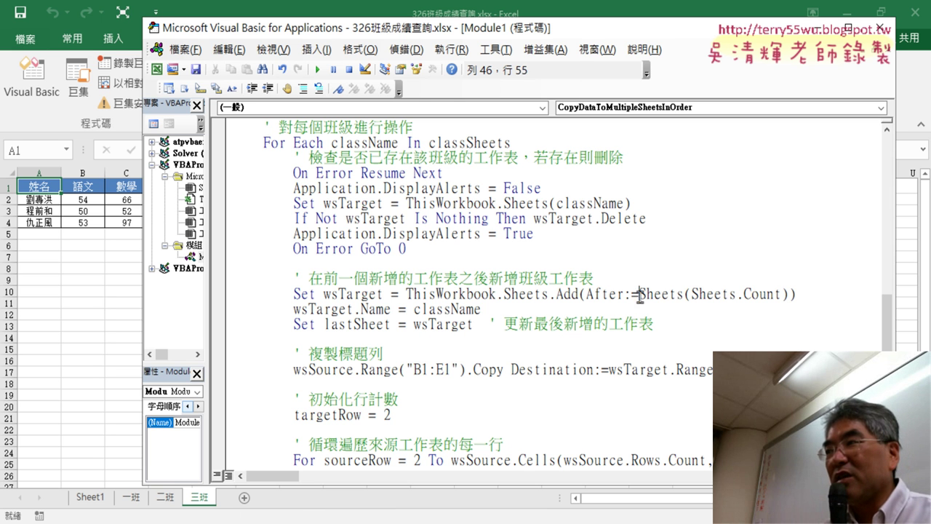
pyautogui.moveTo(639, 294); pyautogui.dragTo(788, 294)
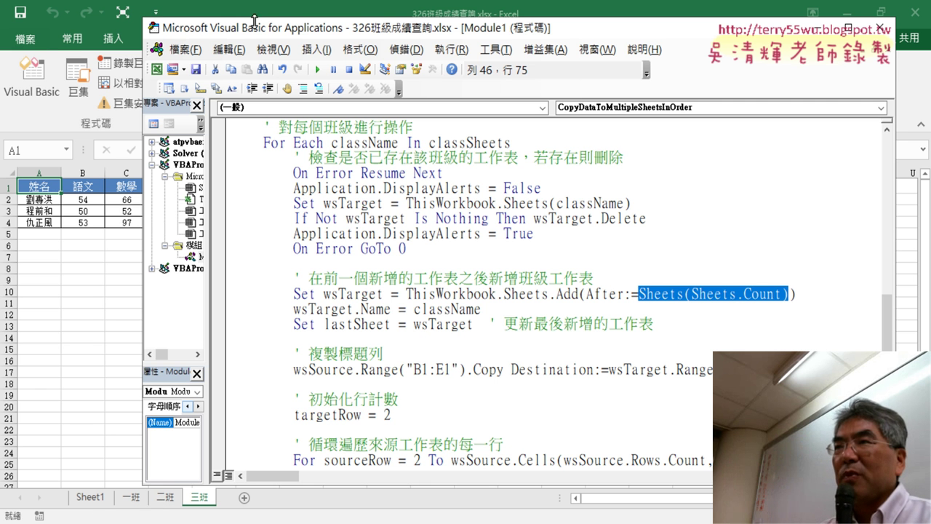
pyautogui.moveTo(284, 16); pyautogui.dragTo(542, 61)
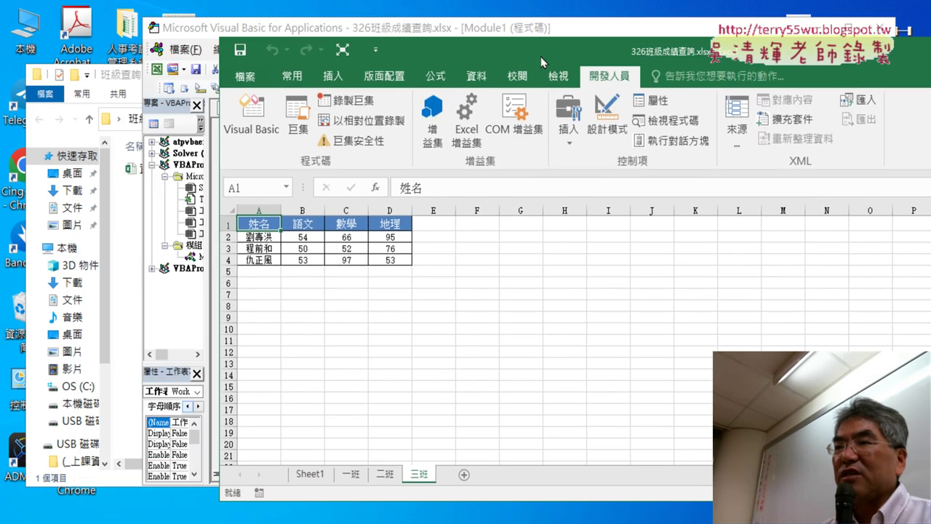
# - Delete the grouped 一班–三班 sheets, leaving Sheet1, and switch to the Google Docs notes
pyautogui.click(336, 478)
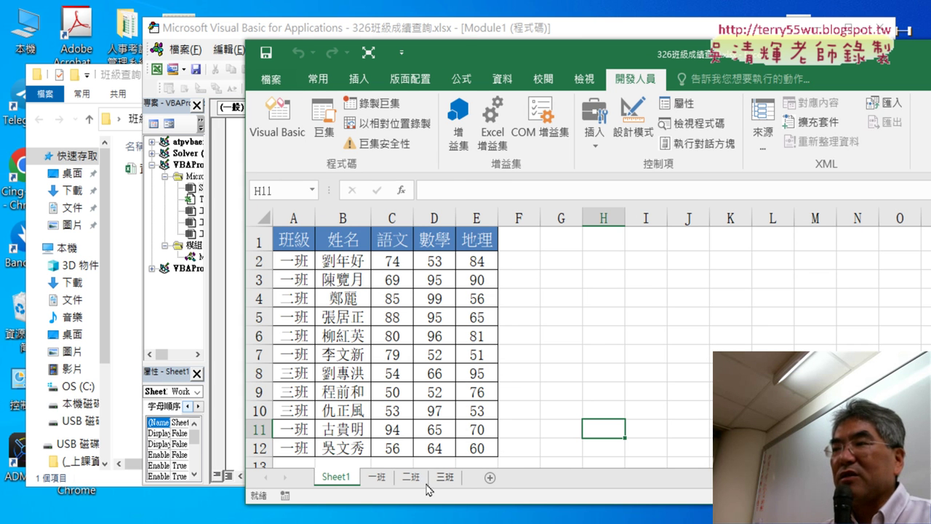
pyautogui.click(368, 480)
pyautogui.keyDown('shift'); pyautogui.click(444, 479); pyautogui.keyUp('shift')
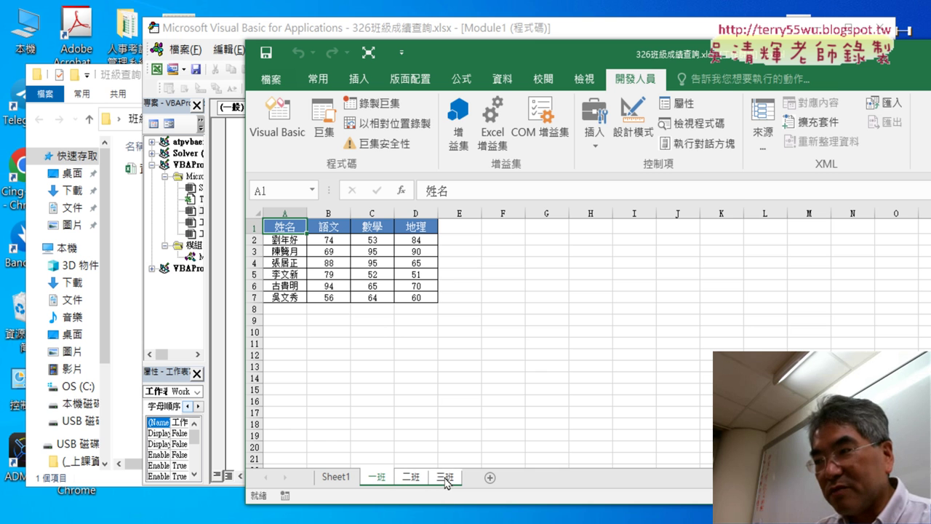
pyautogui.rightClick(445, 480)
pyautogui.click(480, 308)
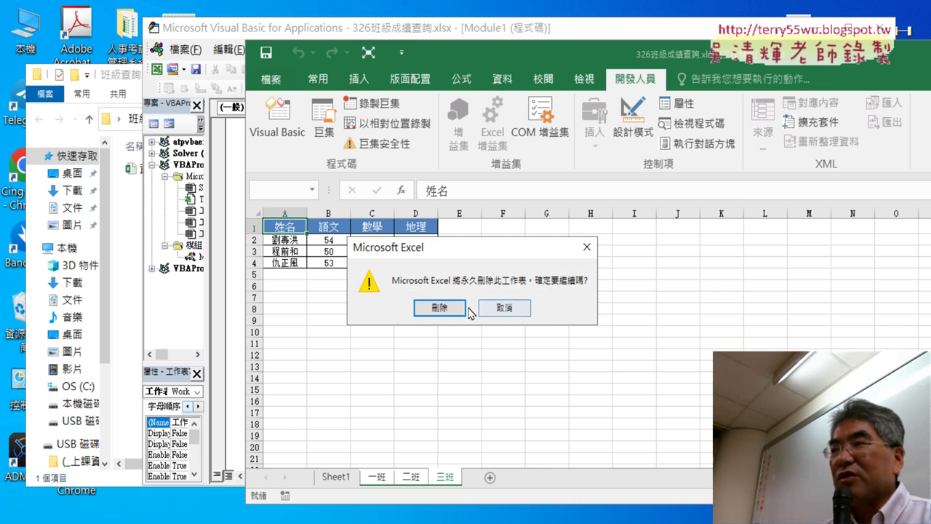
pyautogui.click(445, 311)
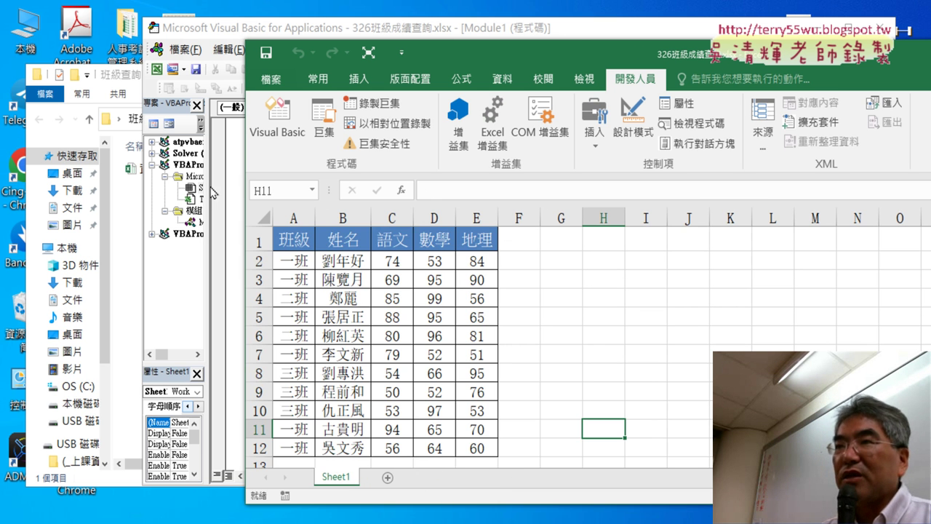
pyautogui.click(134, 221)
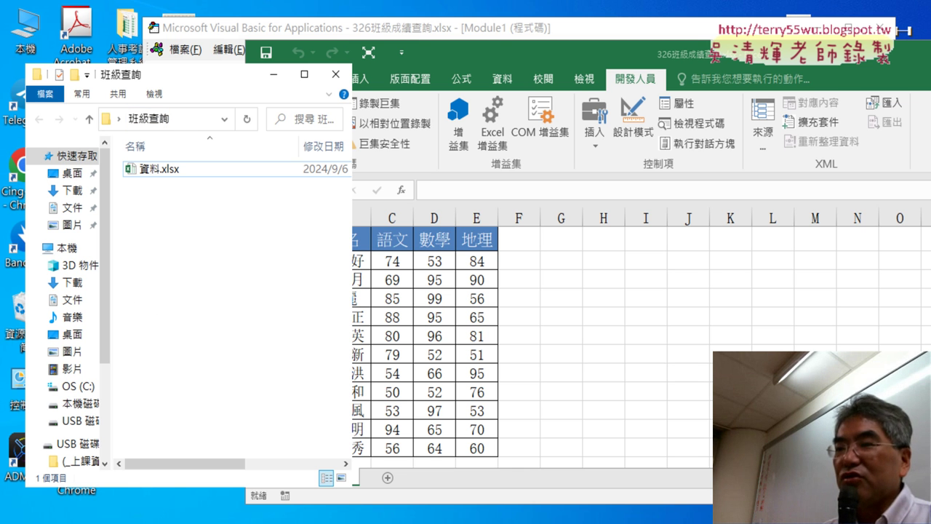
pyautogui.click(261, 484)
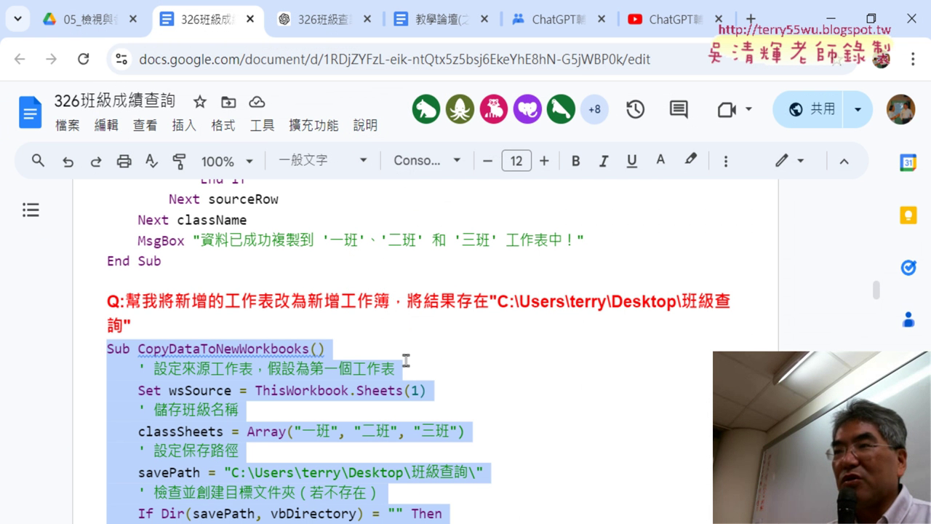
# - Highlight 新增工作簿 and 新增的工作表 yellow in the red question line
pyautogui.moveTo(128, 300); pyautogui.dragTo(384, 301)
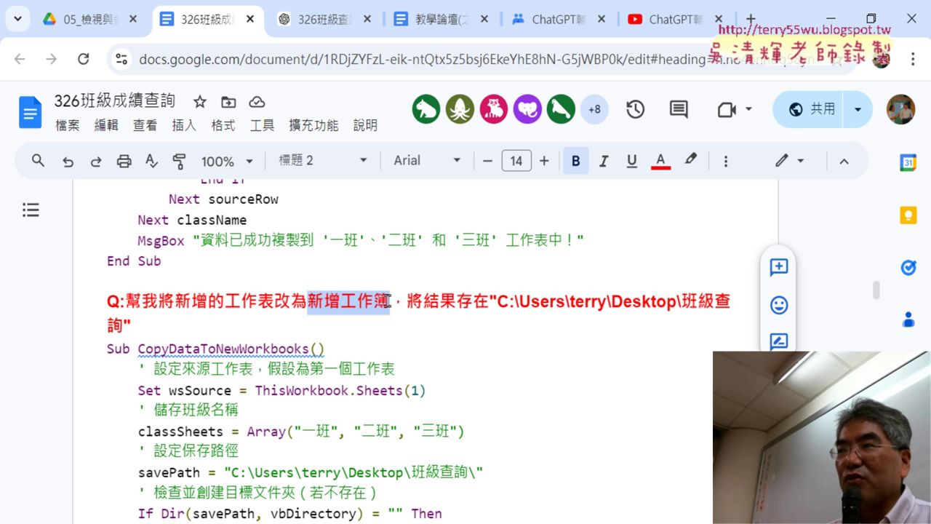
pyautogui.click(690, 161)
pyautogui.click(760, 248)
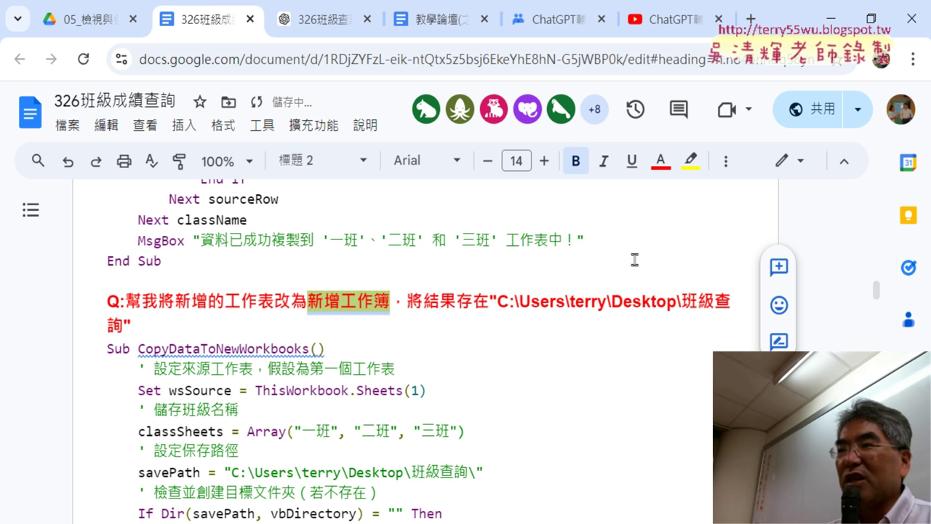
pyautogui.moveTo(175, 301); pyautogui.dragTo(274, 301)
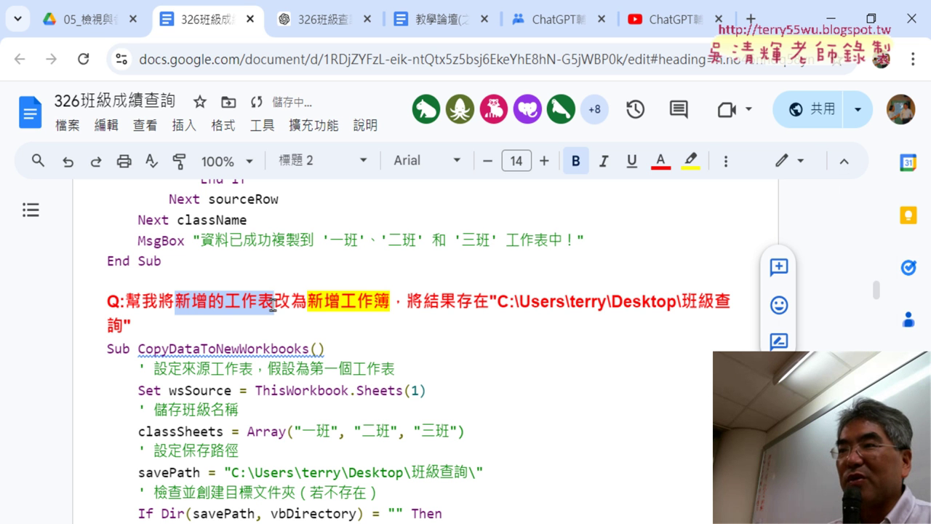
pyautogui.click(698, 170)
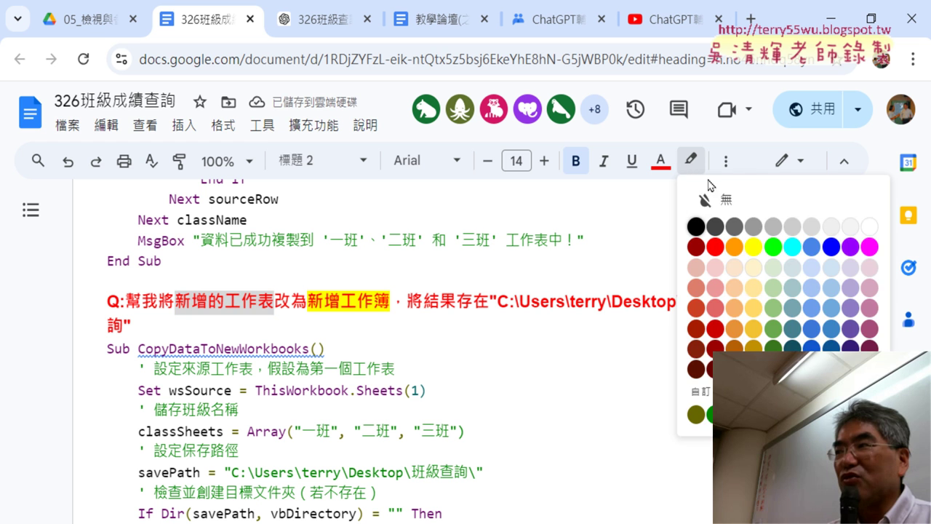
pyautogui.click(760, 249)
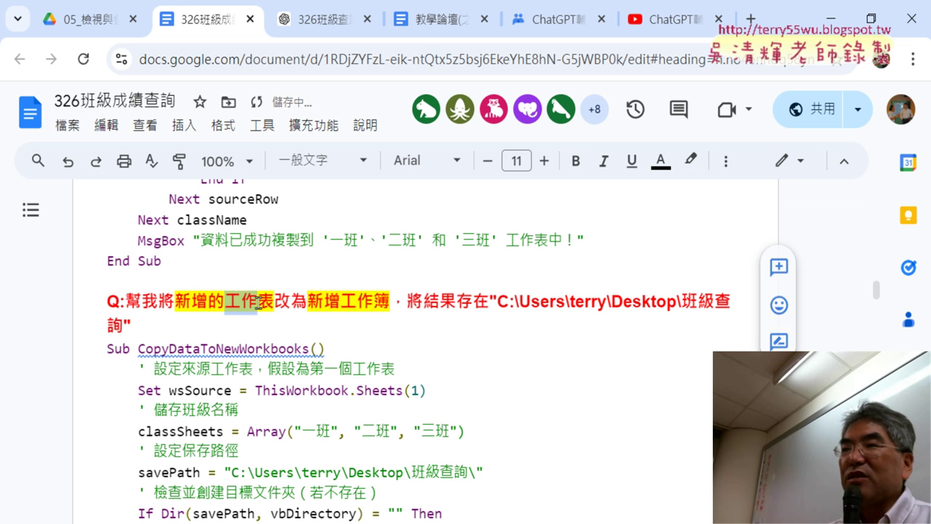
pyautogui.moveTo(224, 301); pyautogui.dragTo(269, 302)
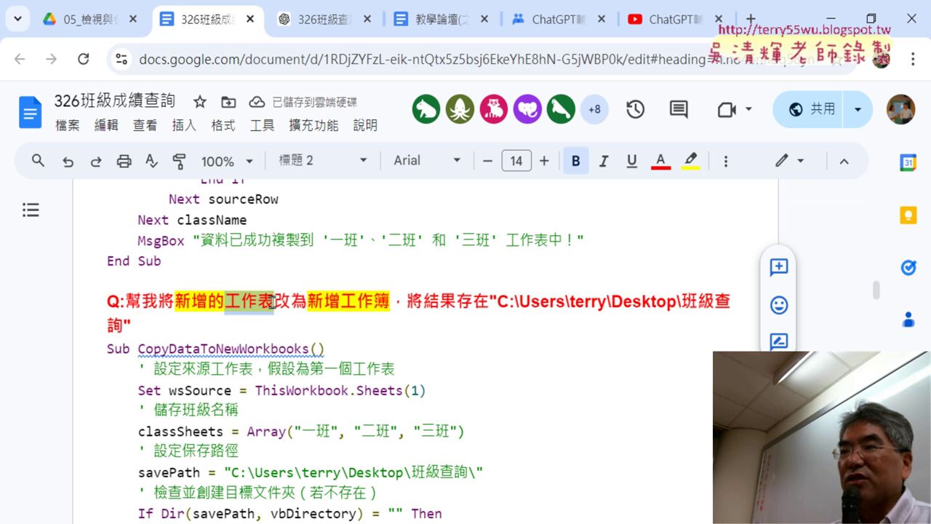
pyautogui.moveTo(347, 304); pyautogui.dragTo(388, 306)
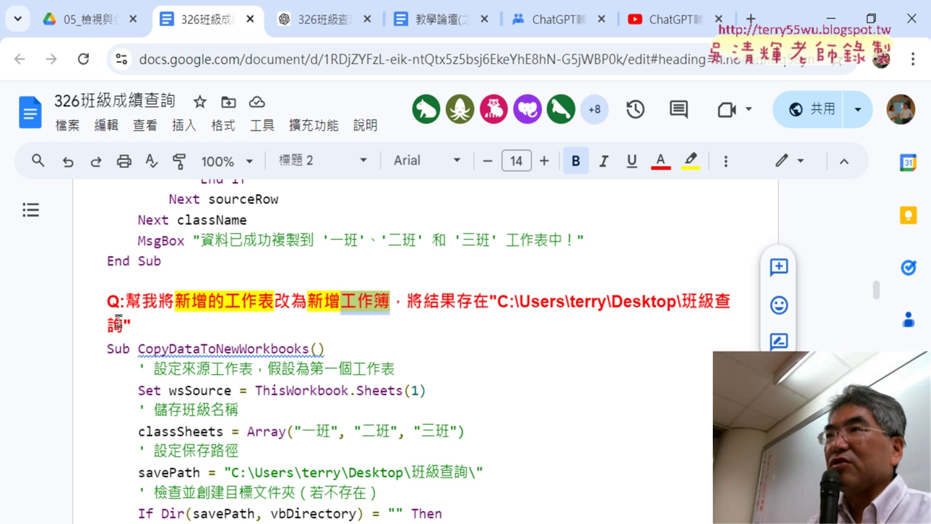
# - Copy the whole CopyDataToNewWorkbooks macro from Sub to End Sub into the VBA editor's reach
pyautogui.scroll(-2, 273, 327)
pyautogui.scroll(-2, 272, 328)
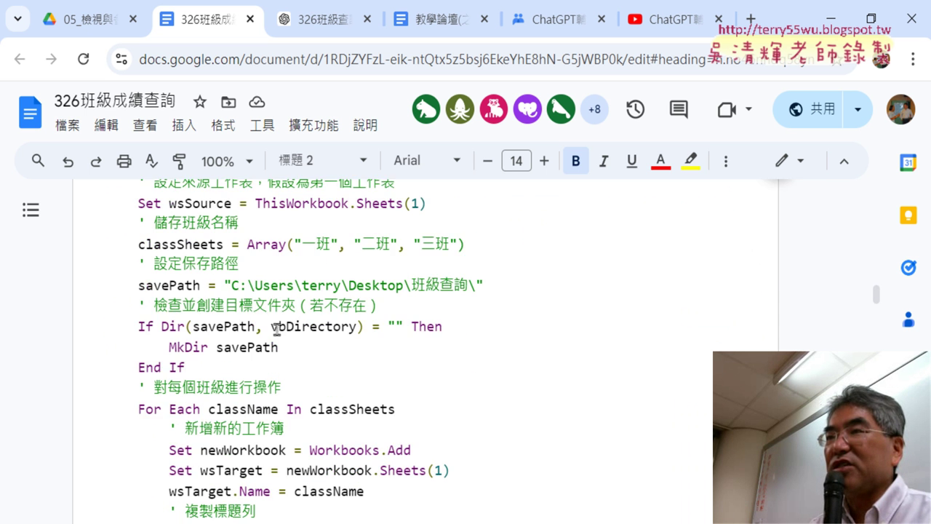
pyautogui.scroll(2, 273, 327)
pyautogui.click(100, 256)
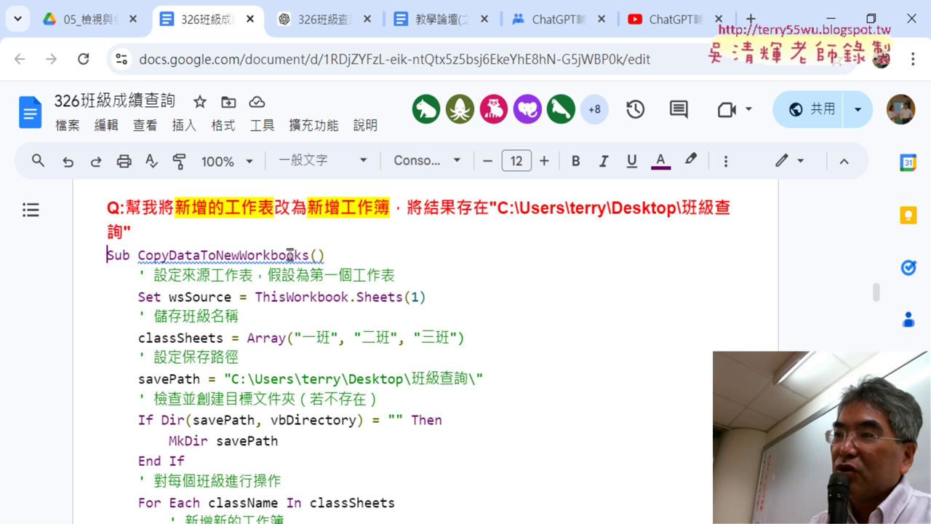
pyautogui.scroll(-4, 186, 275)
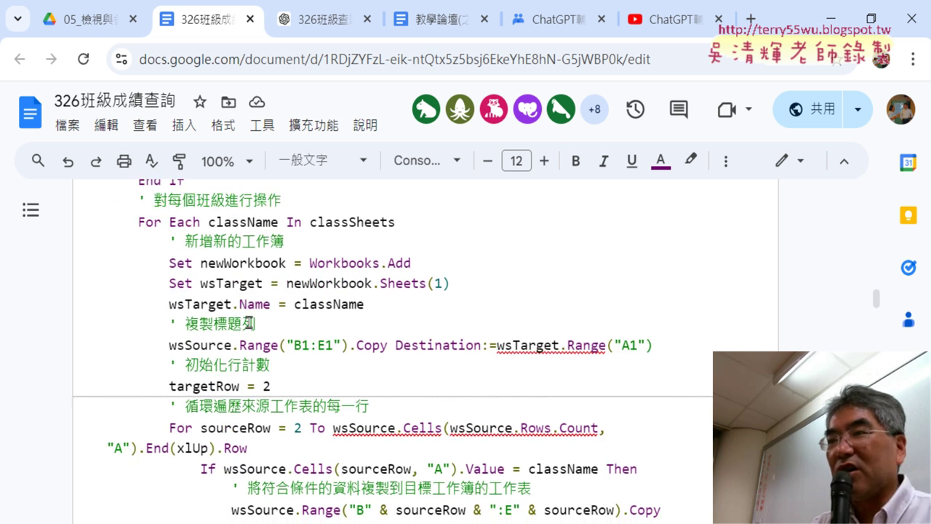
pyautogui.scroll(-3, 186, 277)
pyautogui.scroll(-4, 184, 280)
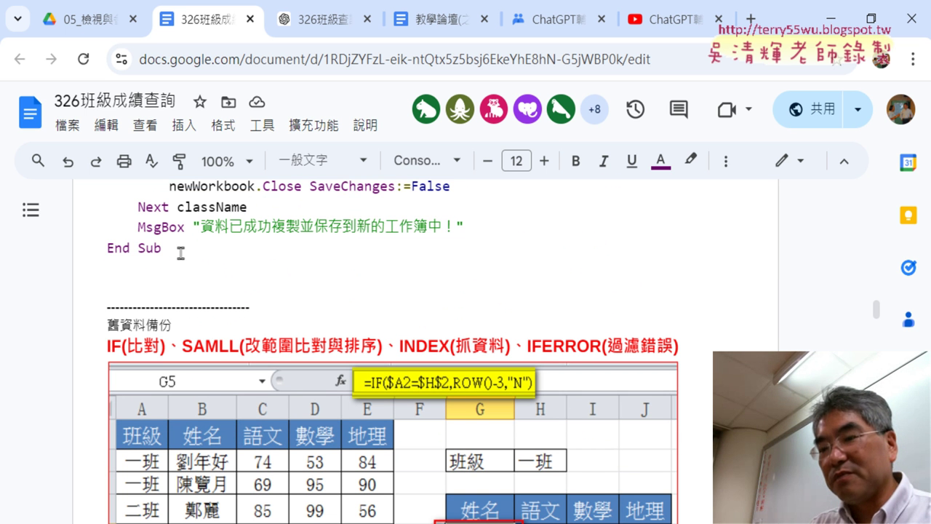
pyautogui.keyDown('shift'); pyautogui.click(180, 251); pyautogui.keyUp('shift')
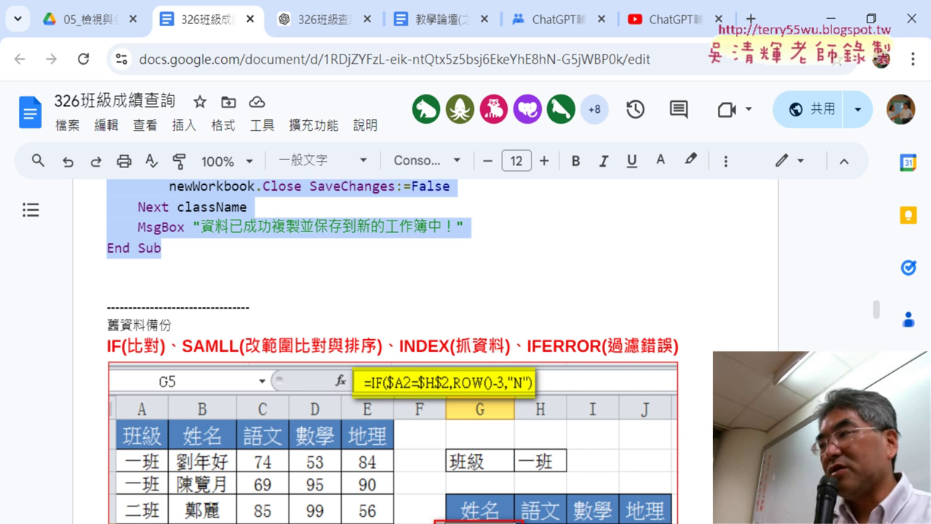
pyautogui.hotkey('alt', 'Tab')
pyautogui.scroll(-4, 509, 385)
# - Paste CopyDataToNewWorkbooks below the existing End Sub and select its savePath folder string
pyautogui.scroll(-1, 461, 399)
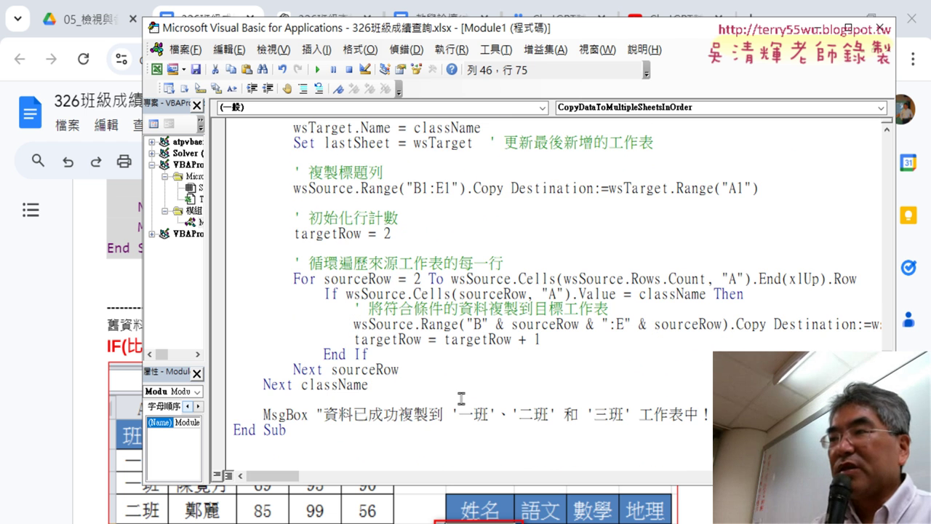
pyautogui.hotkey('ctrl', 'v')
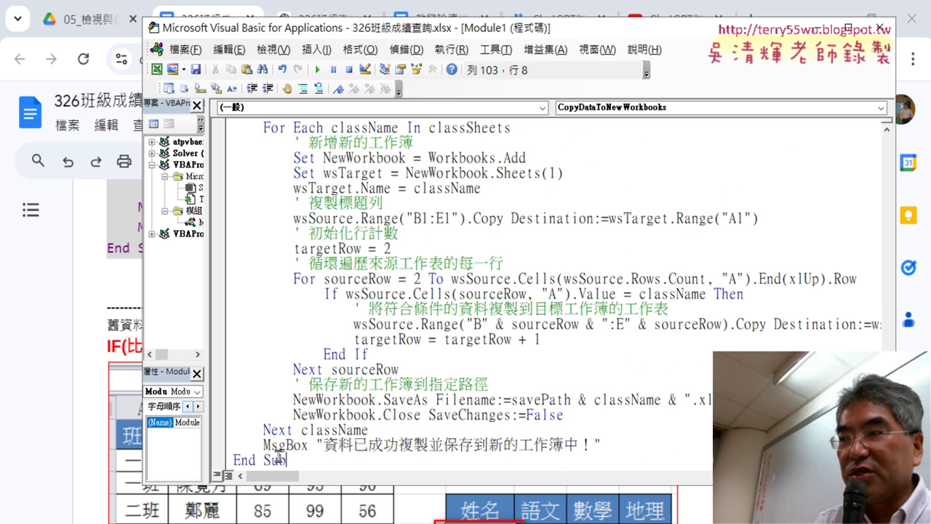
pyautogui.scroll(3, 417, 336)
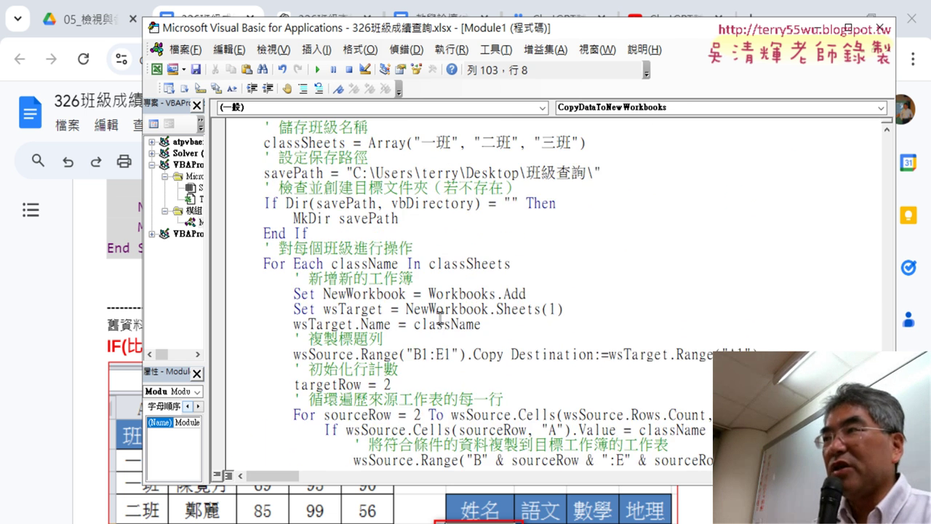
pyautogui.scroll(1, 440, 315)
pyautogui.moveTo(353, 217); pyautogui.dragTo(589, 219)
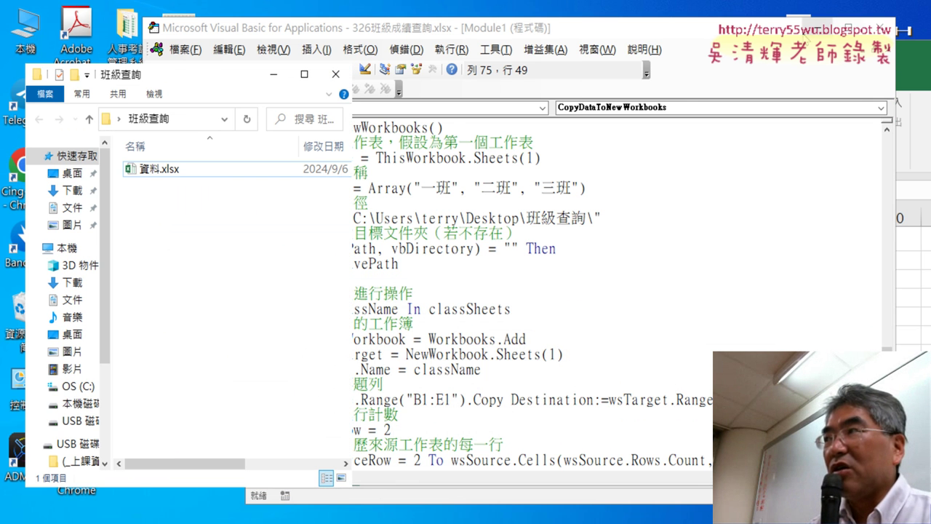
# - Minimize the VBA editor, move the 班級查詢 folder window, and copy its address
pyautogui.click(817, 29)
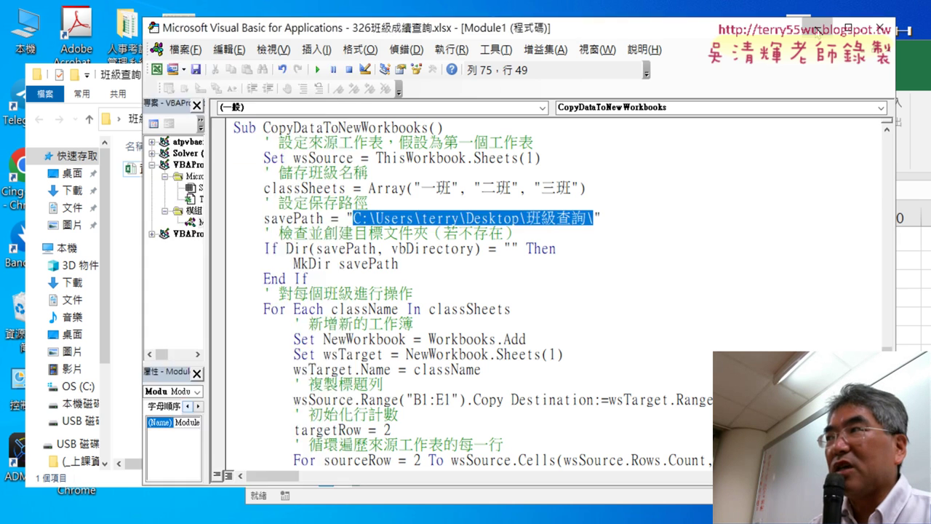
pyautogui.click(816, 29)
pyautogui.moveTo(218, 73); pyautogui.dragTo(360, 68)
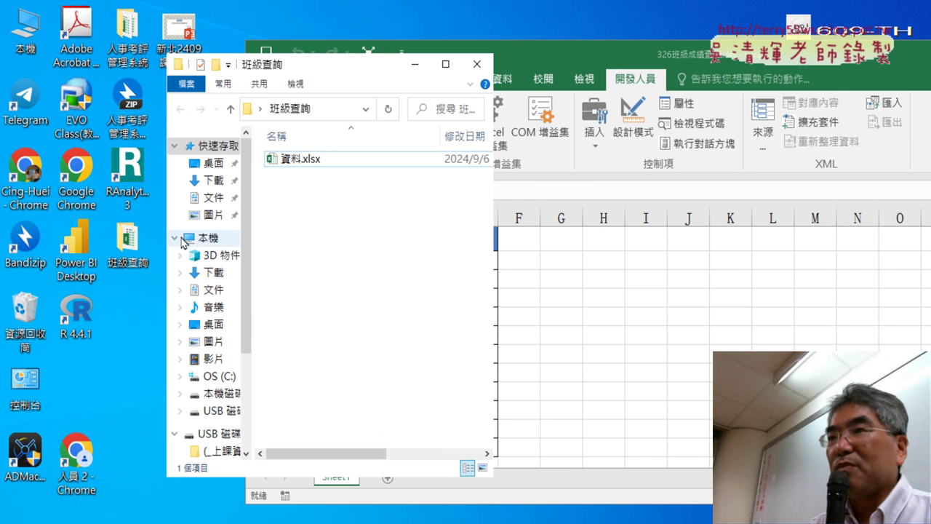
pyautogui.click(333, 111)
pyautogui.rightClick(335, 112)
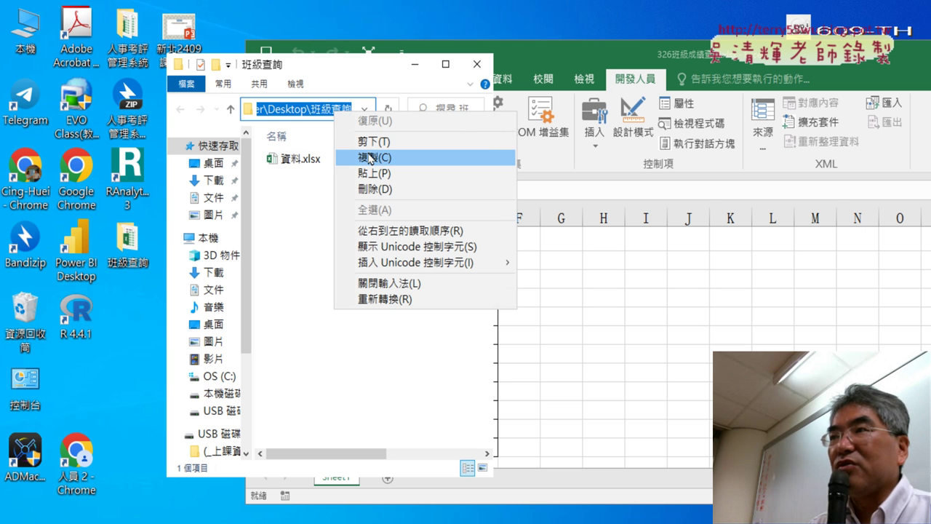
pyautogui.click(377, 158)
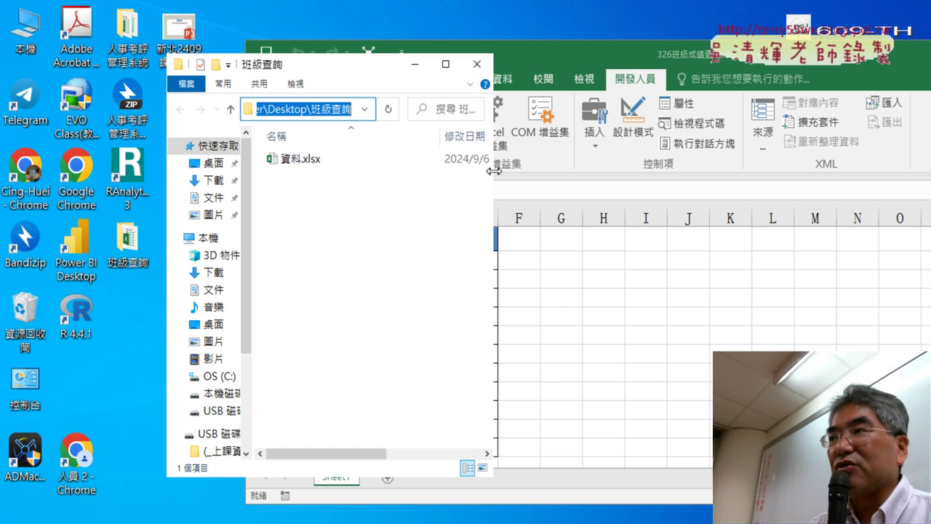
# - Widen the folder window, reselect the full C:\Users\user\Desktop\班級查詢 path, and copy it
pyautogui.moveTo(494, 171); pyautogui.dragTo(747, 179)
pyautogui.click(392, 109)
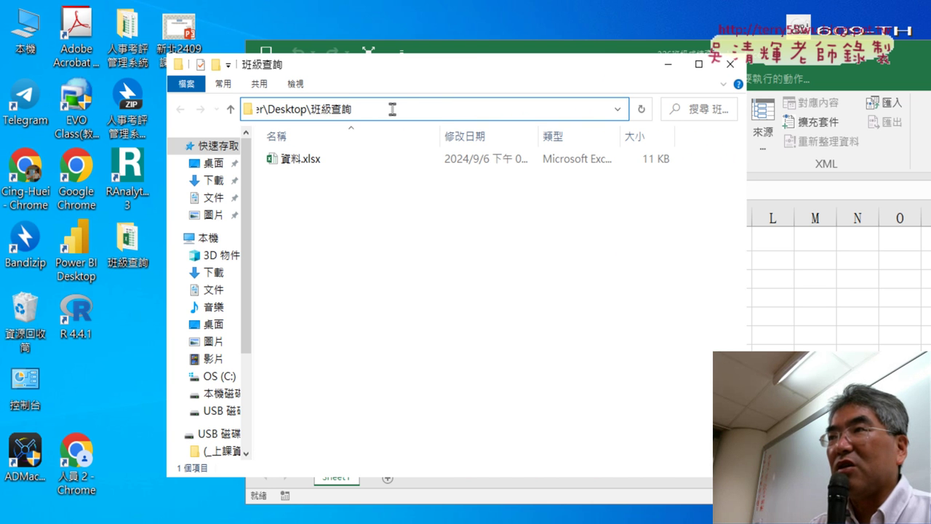
pyautogui.moveTo(423, 109); pyautogui.dragTo(153, 111)
pyautogui.rightClick(381, 114)
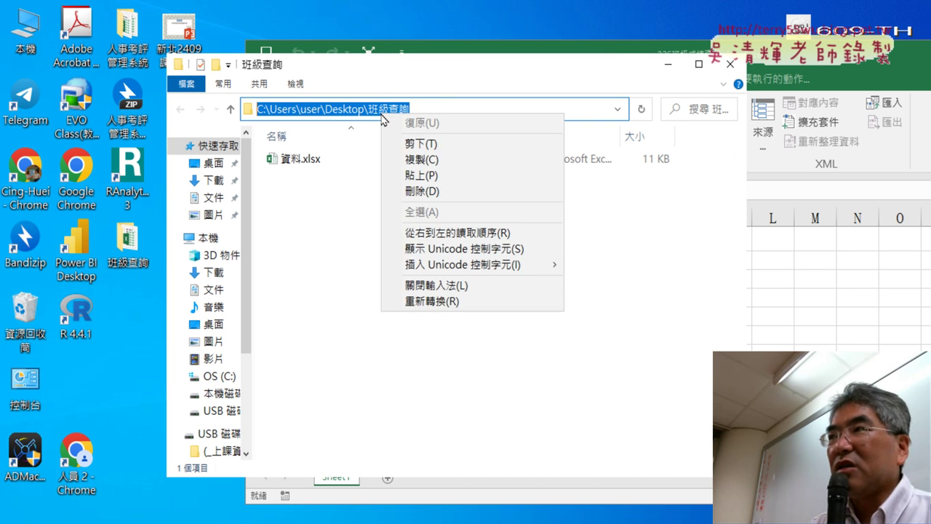
pyautogui.click(415, 159)
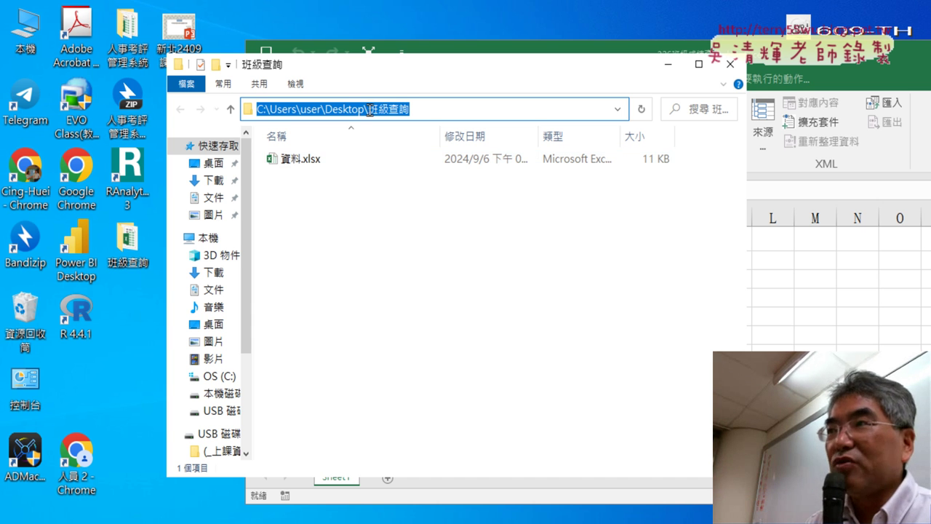
pyautogui.moveTo(369, 109); pyautogui.dragTo(277, 109)
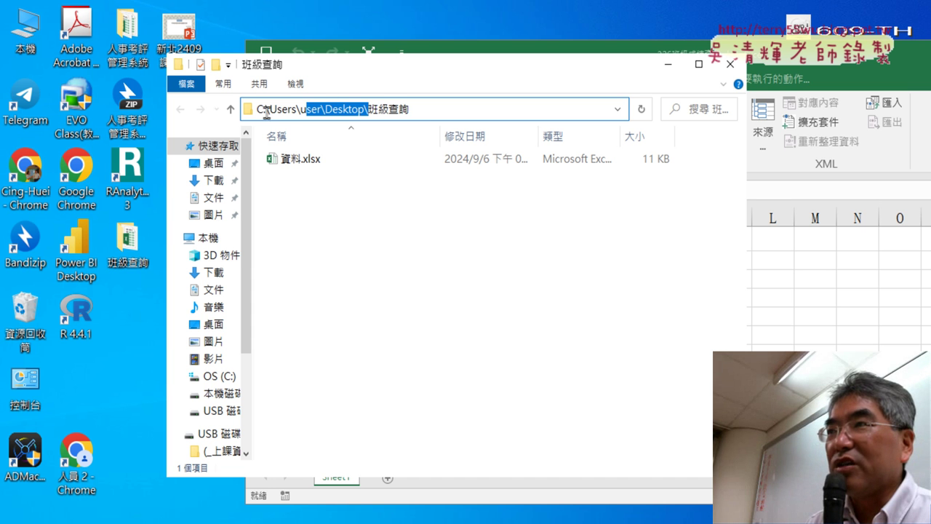
pyautogui.moveTo(420, 110); pyautogui.dragTo(219, 108)
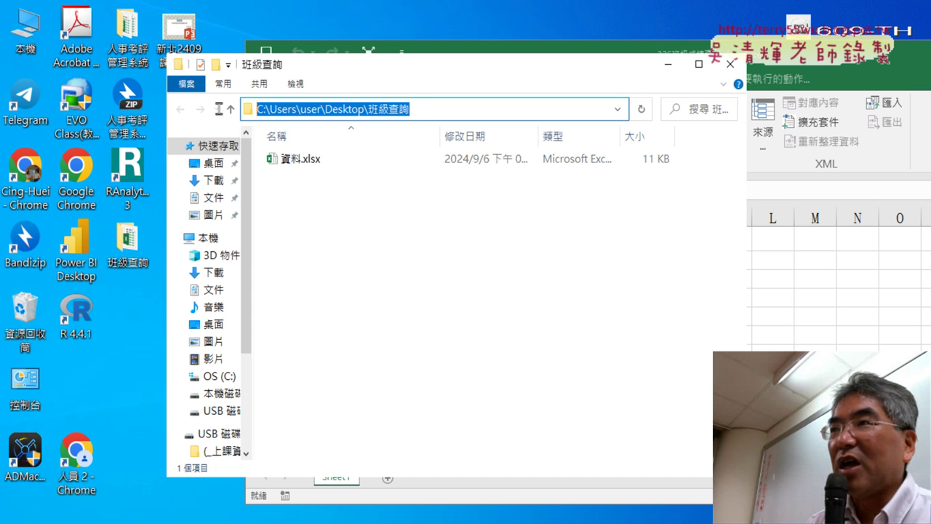
pyautogui.rightClick(362, 115)
pyautogui.click(400, 156)
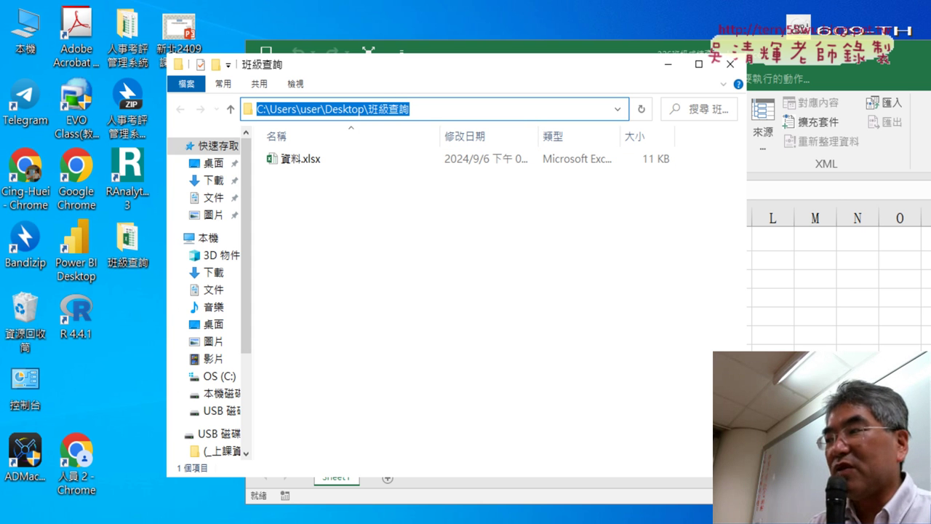
pyautogui.hotkey('alt', 'Tab')
# - Replace the savePath folder with C:\Users\user\Desktop\班級查詢, keeping the trailing backslash
pyautogui.click(416, 217)
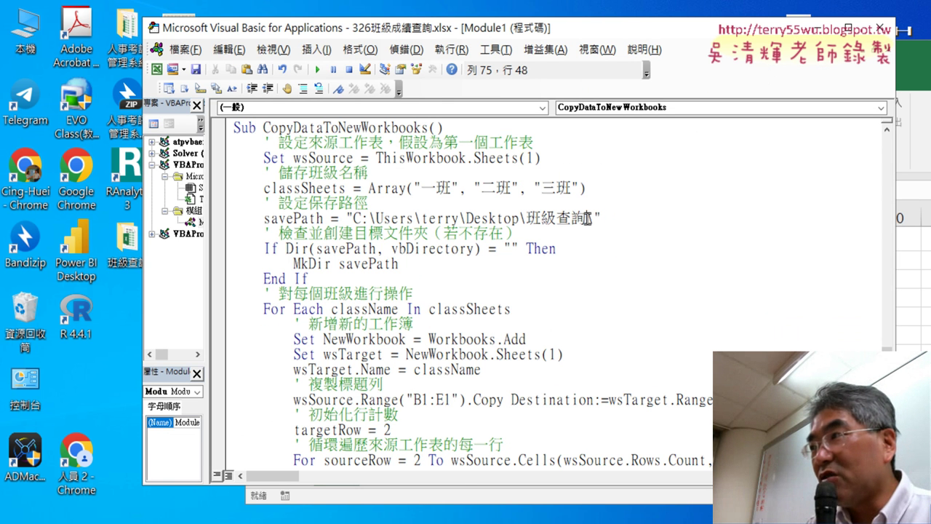
pyautogui.moveTo(587, 219); pyautogui.dragTo(354, 219)
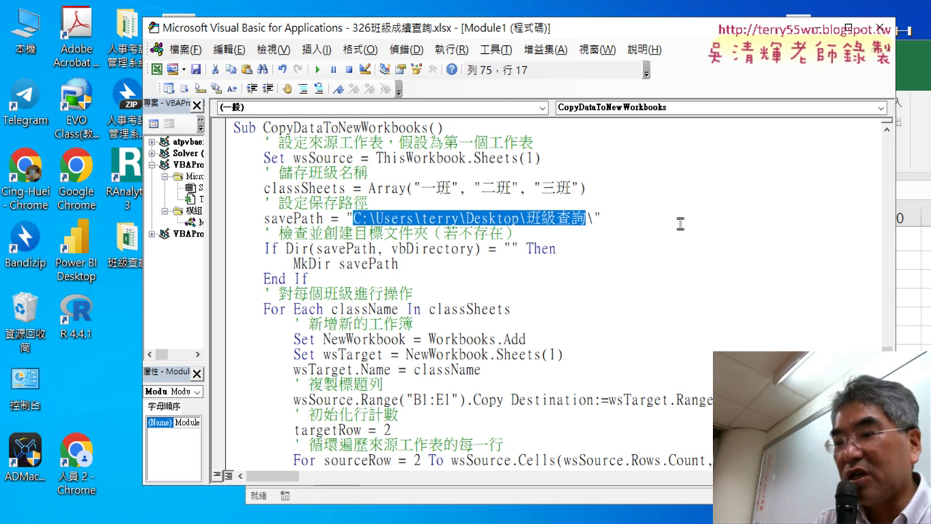
pyautogui.hotkey('ctrl', 'v')
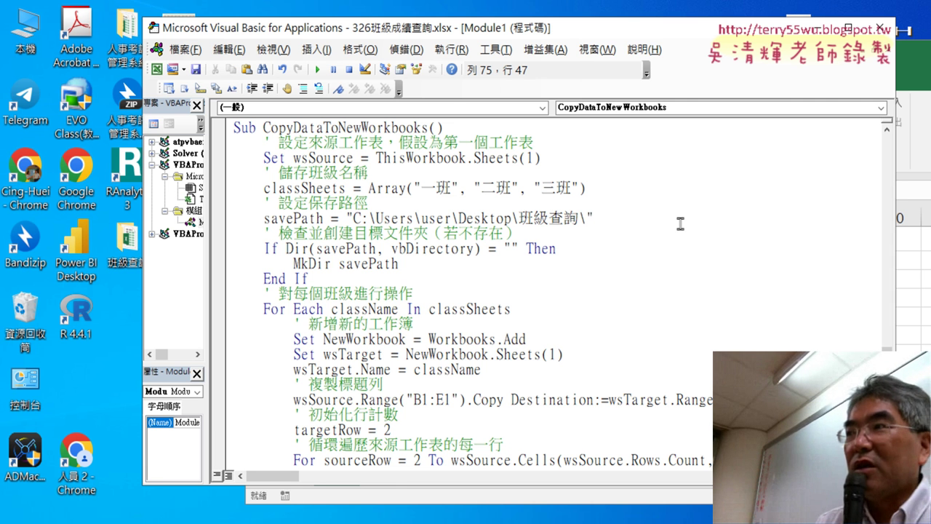
pyautogui.doubleClick(586, 218)
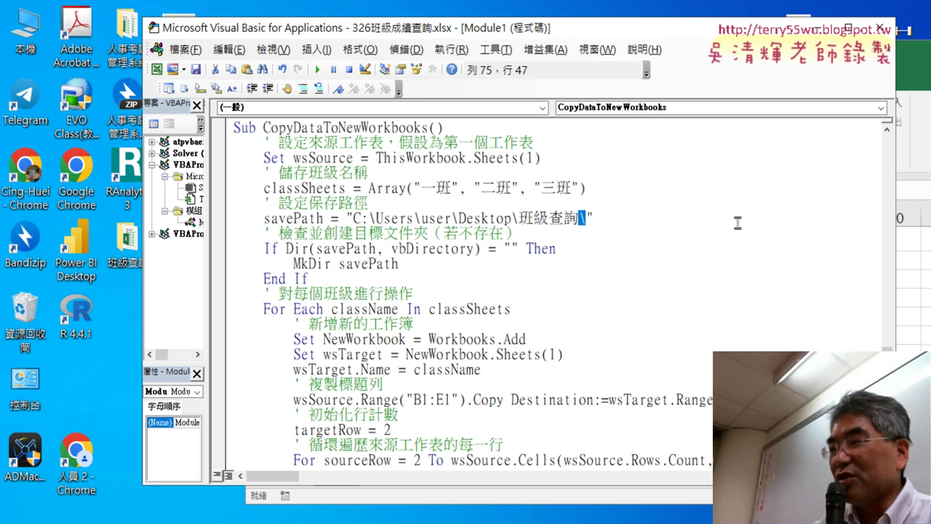
pyautogui.press('BackSpace')
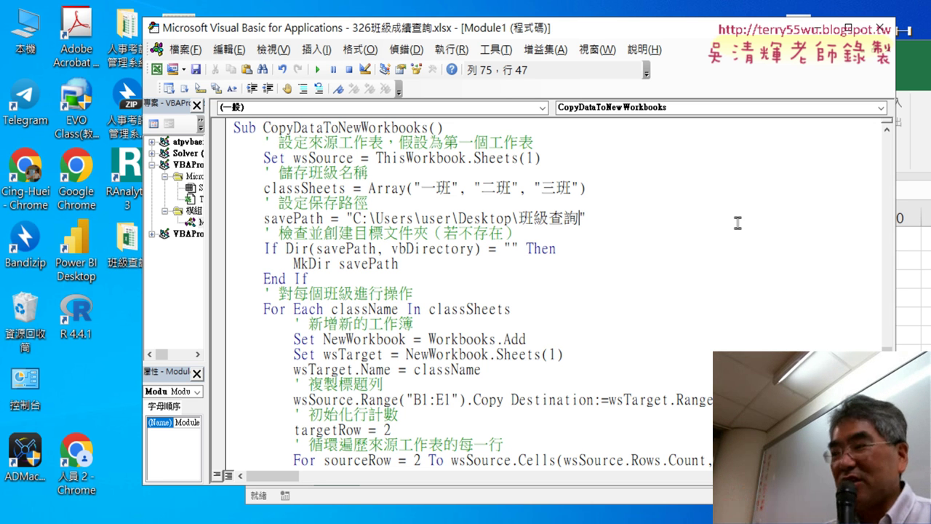
pyautogui.write('\\')
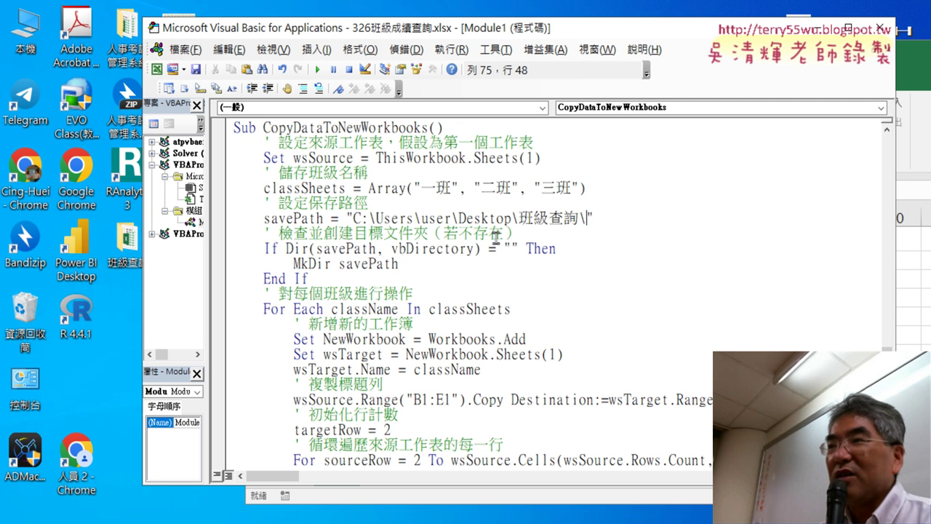
pyautogui.scroll(-1, 495, 238)
pyautogui.scroll(1, 495, 238)
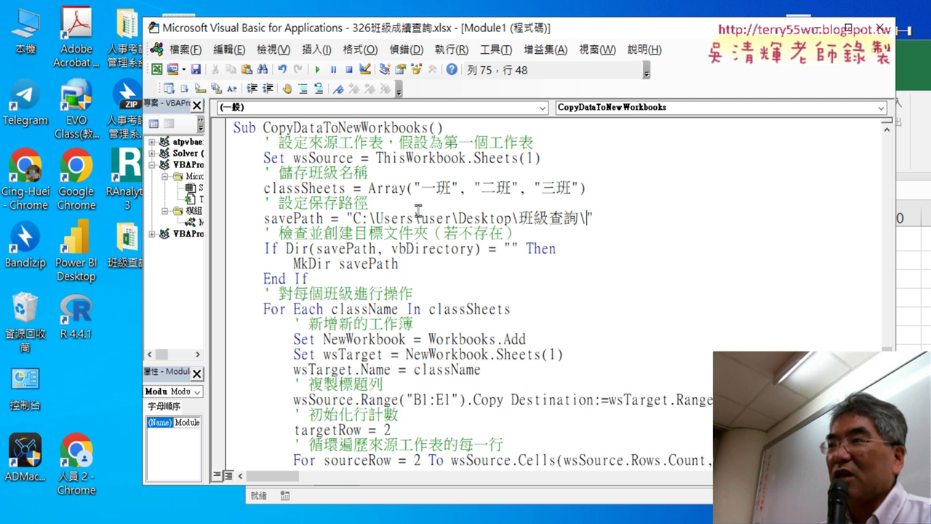
pyautogui.scroll(-1, 559, 228)
pyautogui.scroll(-1, 559, 229)
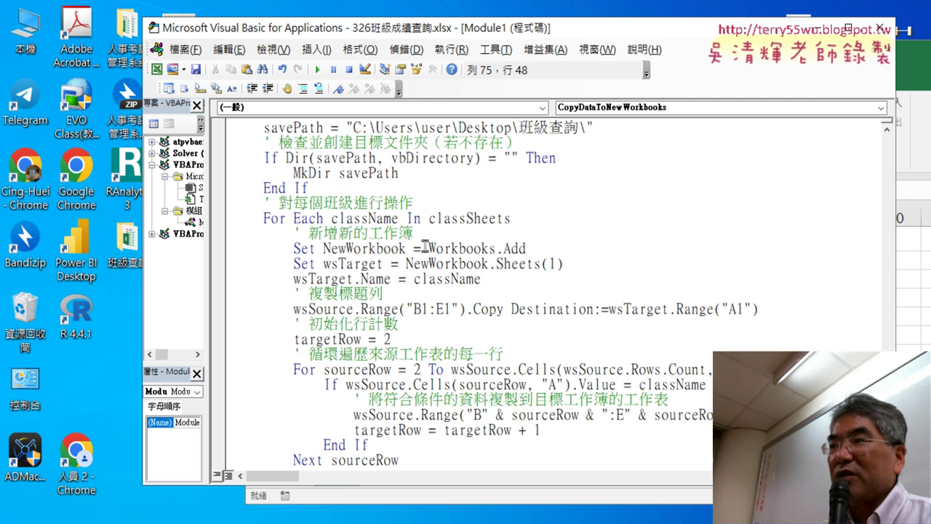
pyautogui.moveTo(428, 248); pyautogui.dragTo(484, 248)
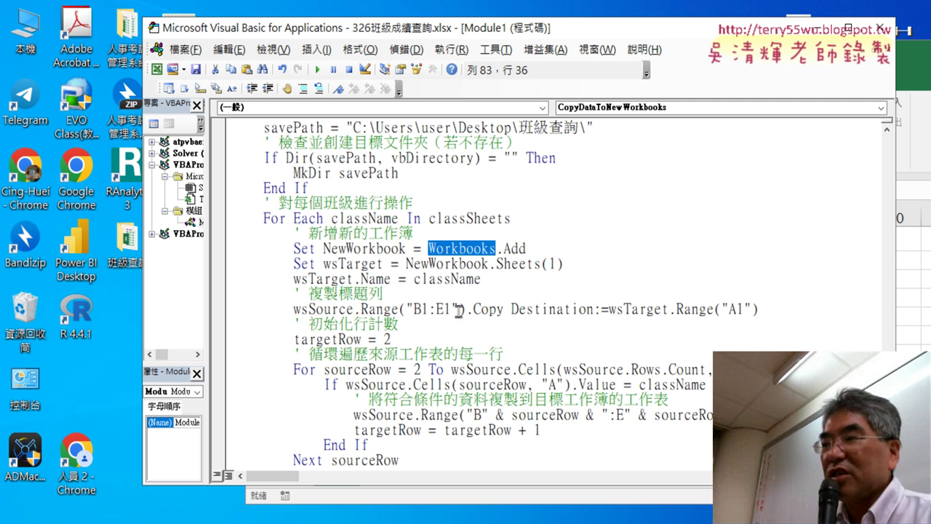
pyautogui.scroll(-1, 459, 310)
pyautogui.scroll(-1, 509, 310)
pyautogui.scroll(-1, 612, 309)
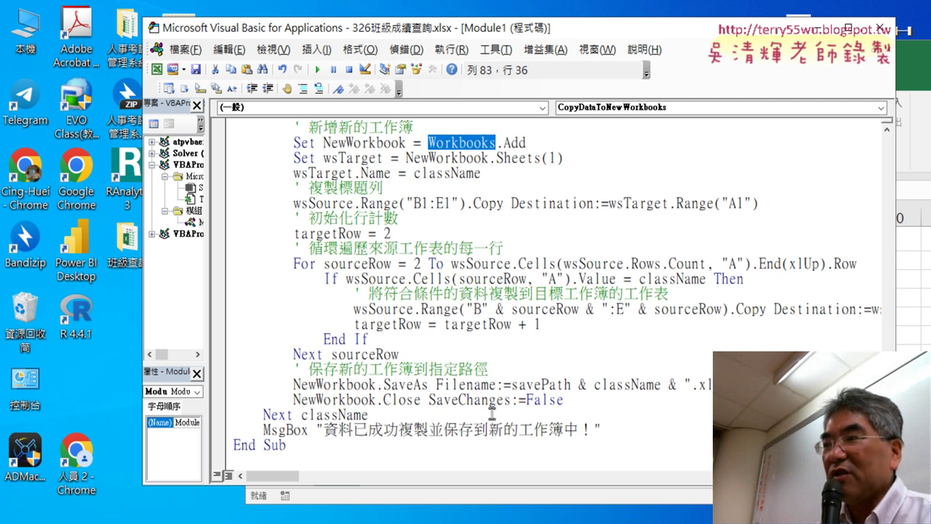
pyautogui.moveTo(431, 400); pyautogui.dragTo(517, 400)
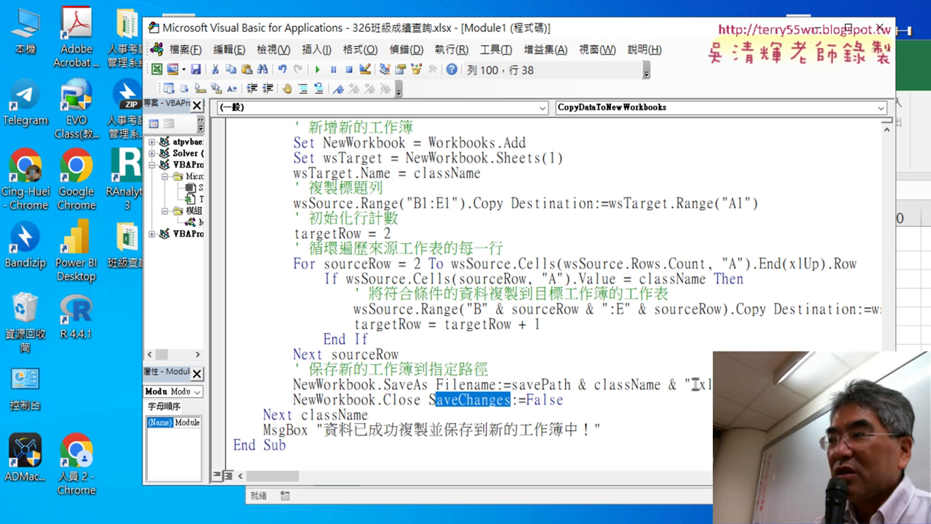
pyautogui.moveTo(702, 384); pyautogui.dragTo(525, 385)
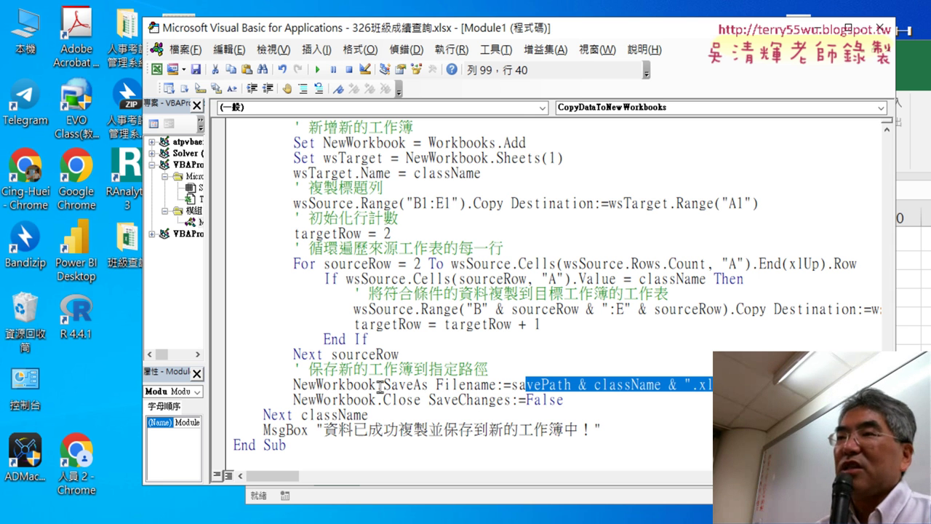
pyautogui.moveTo(371, 29); pyautogui.dragTo(456, 39)
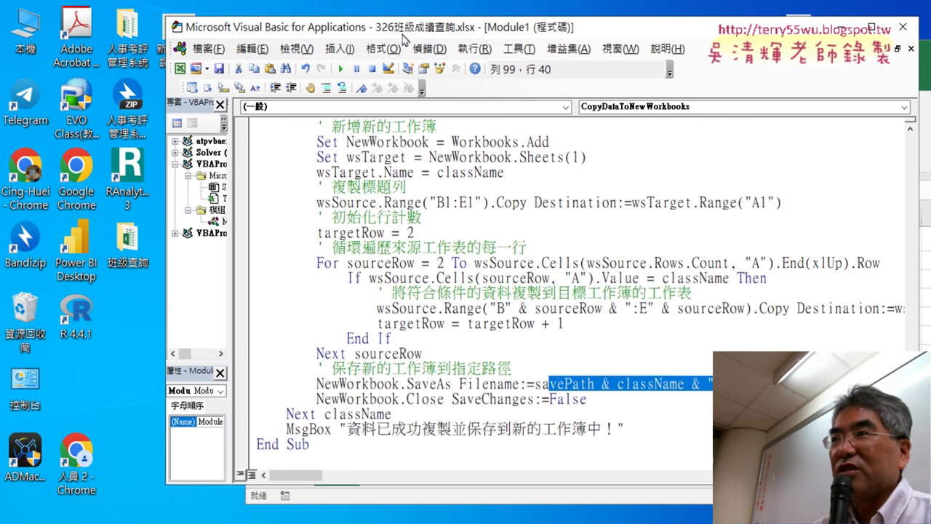
pyautogui.scroll(3, 582, 179)
pyautogui.scroll(1, 581, 180)
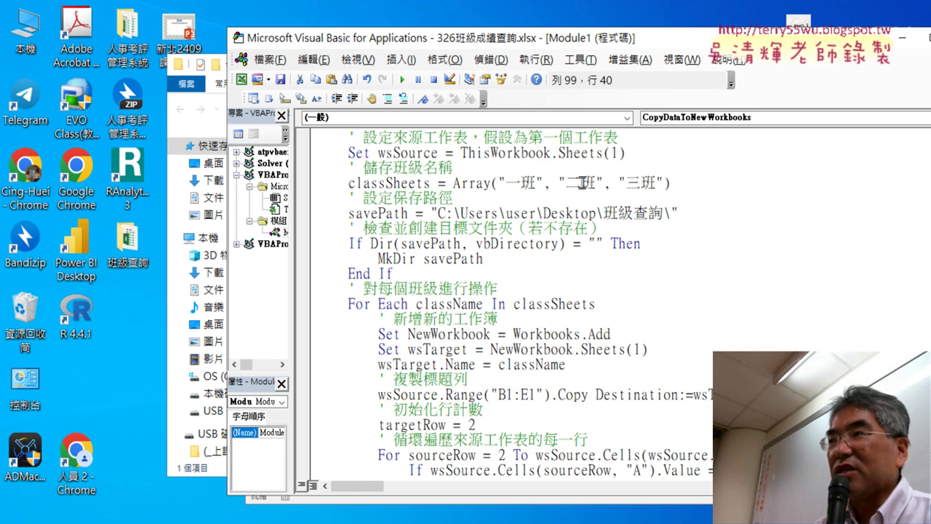
# - Open the desktop 班級查詢 folder and delete 資料.xlsx from it
pyautogui.moveTo(438, 212); pyautogui.dragTo(668, 212)
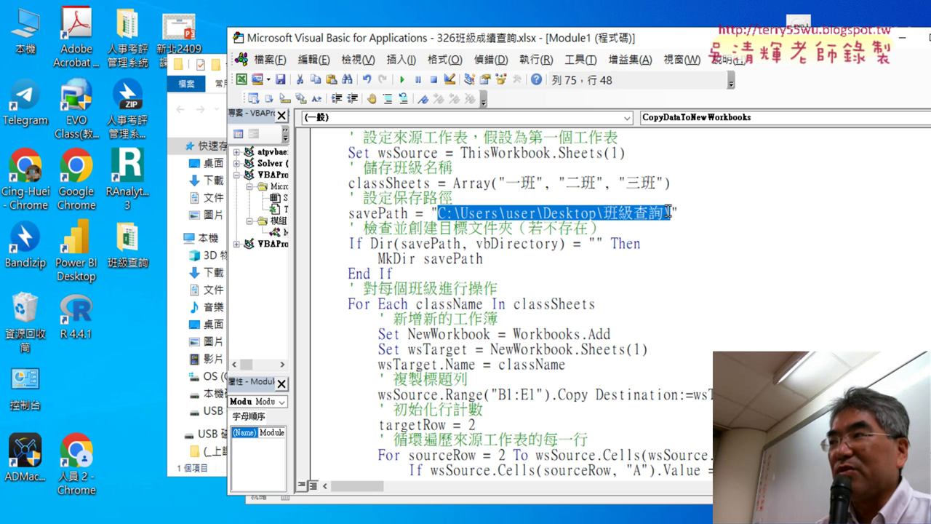
pyautogui.doubleClick(123, 247)
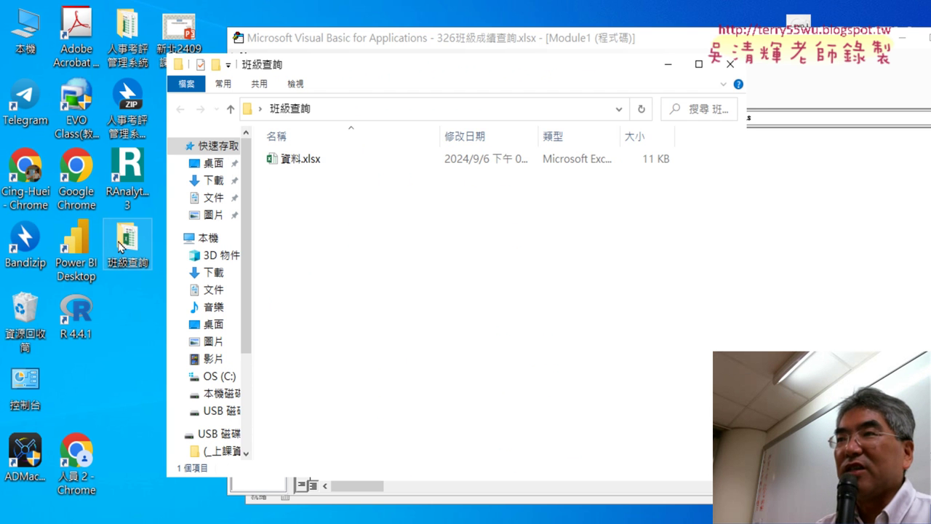
pyautogui.moveTo(366, 73); pyautogui.dragTo(216, 69)
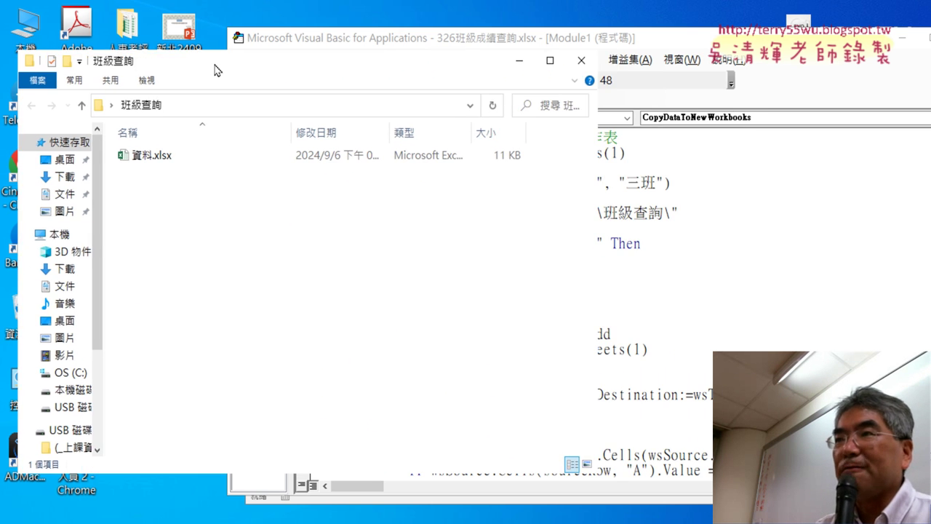
pyautogui.click(160, 160)
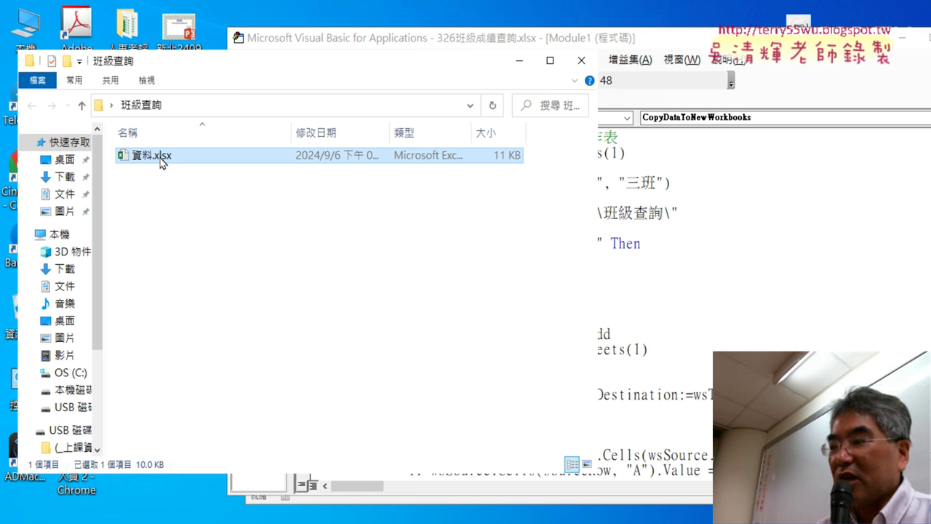
pyautogui.press('Delete')
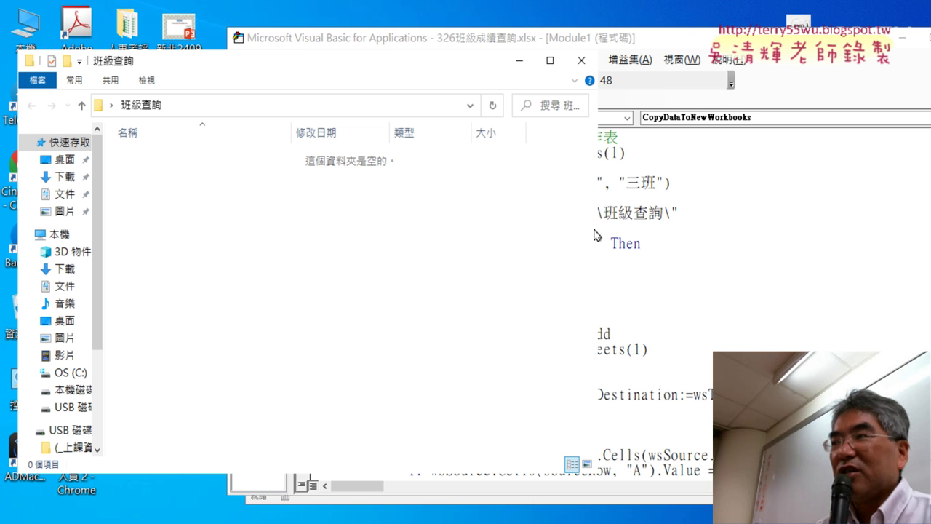
pyautogui.moveTo(598, 231); pyautogui.dragTo(399, 231)
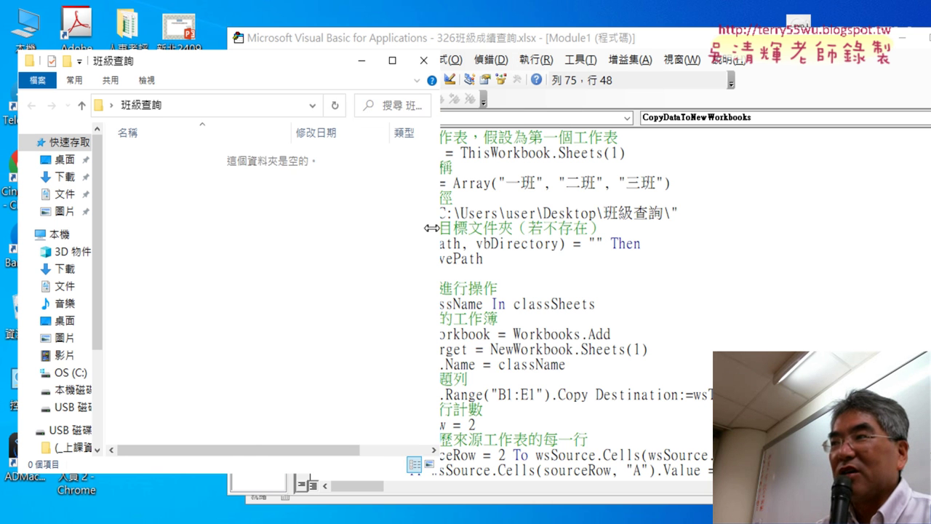
pyautogui.click(531, 240)
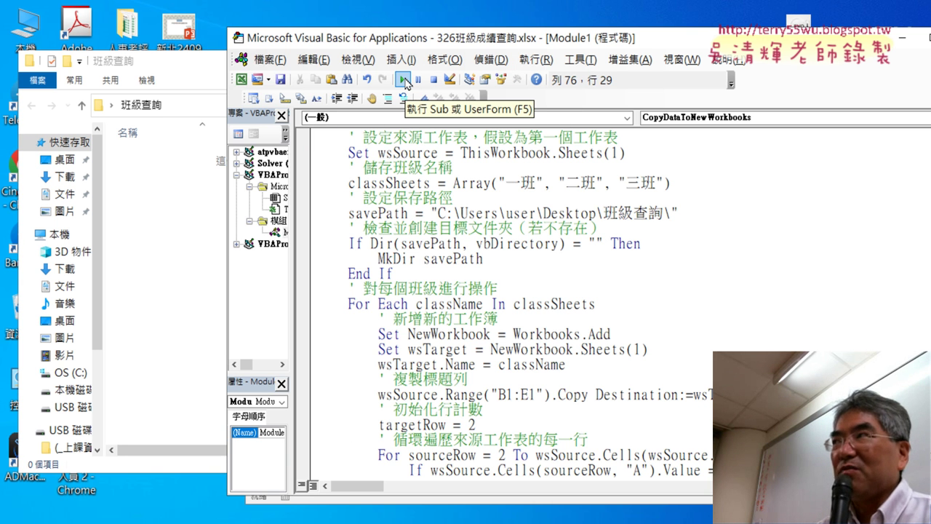
# - Run CopyDataToNewWorkbooks, then open and close 一班.xlsx to check its contents
pyautogui.click(405, 80)
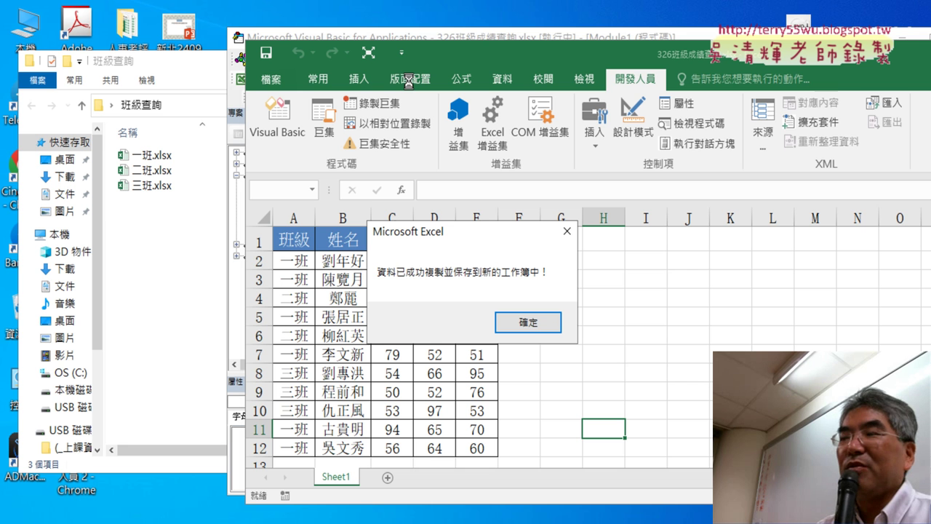
pyautogui.click(529, 323)
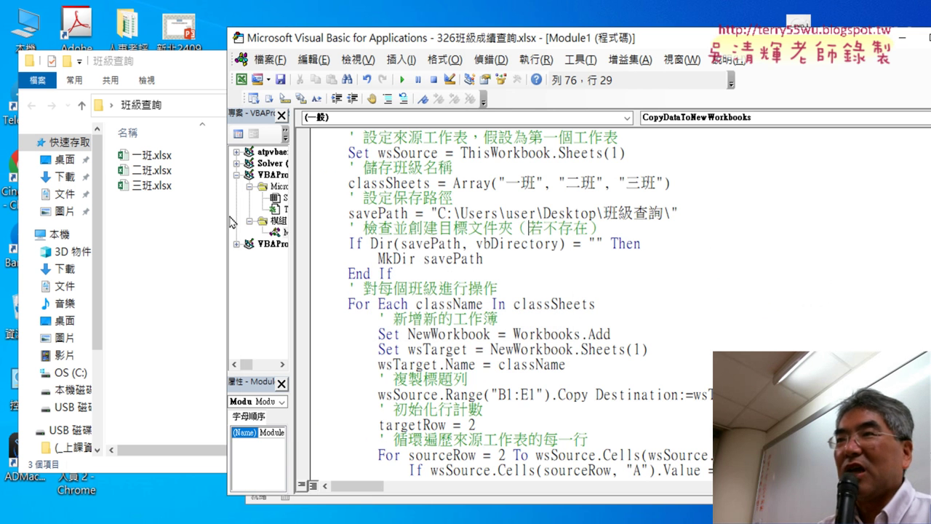
pyautogui.doubleClick(152, 156)
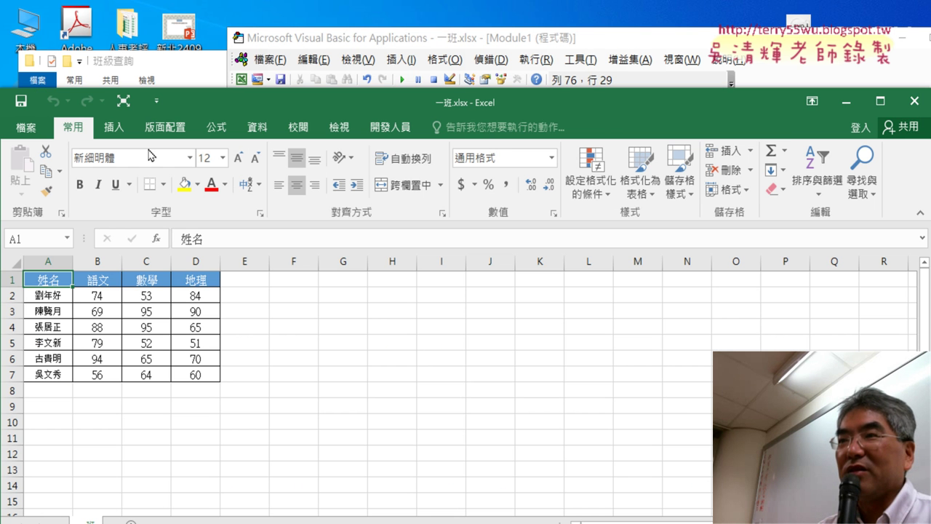
pyautogui.click(915, 100)
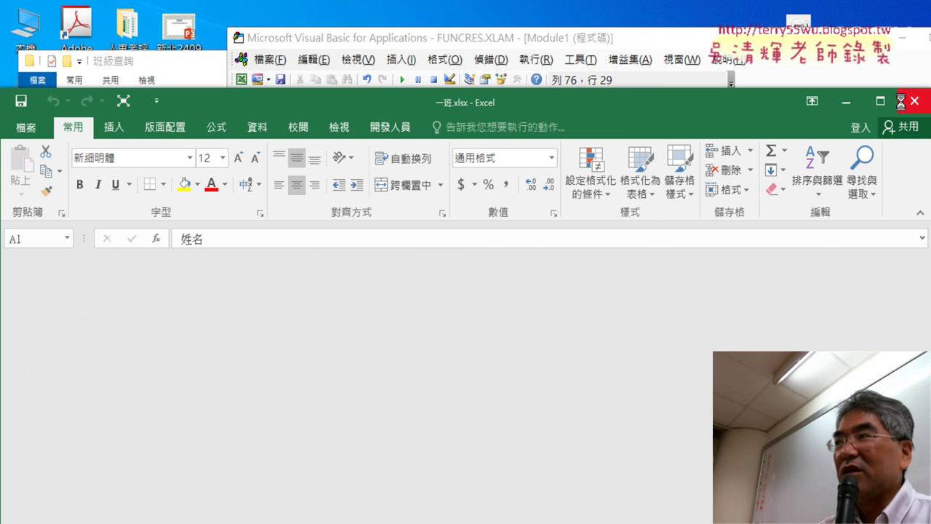
# - Open 二班.xlsx to check it, then close it and the 班級查詢 folder window
pyautogui.click(138, 171)
pyautogui.doubleClick(138, 172)
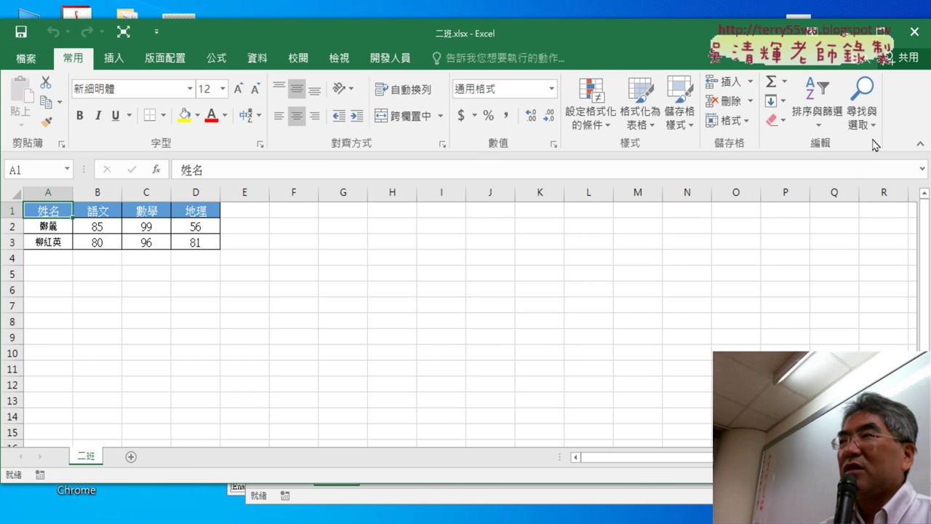
pyautogui.click(923, 38)
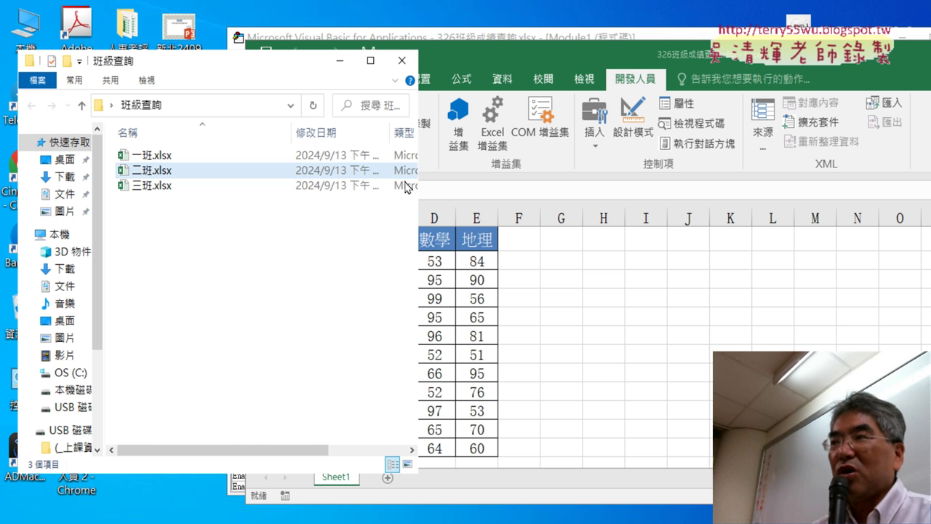
pyautogui.click(402, 60)
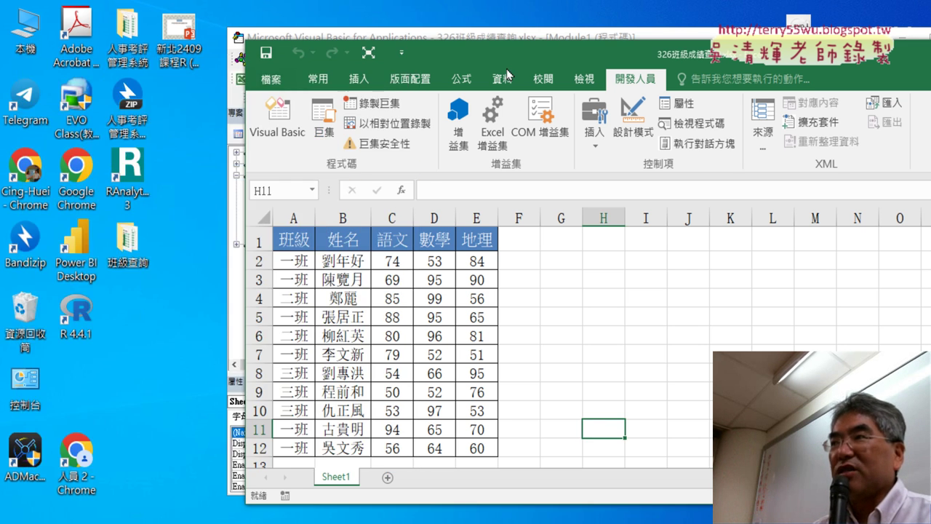
# - Open the CopyDataToNewWorkbooks macro code and point out Workbooks.Add and the folder existence check
pyautogui.click(277, 118)
pyautogui.scroll(1, 572, 251)
pyautogui.scroll(1, 572, 251)
pyautogui.scroll(-1, 573, 251)
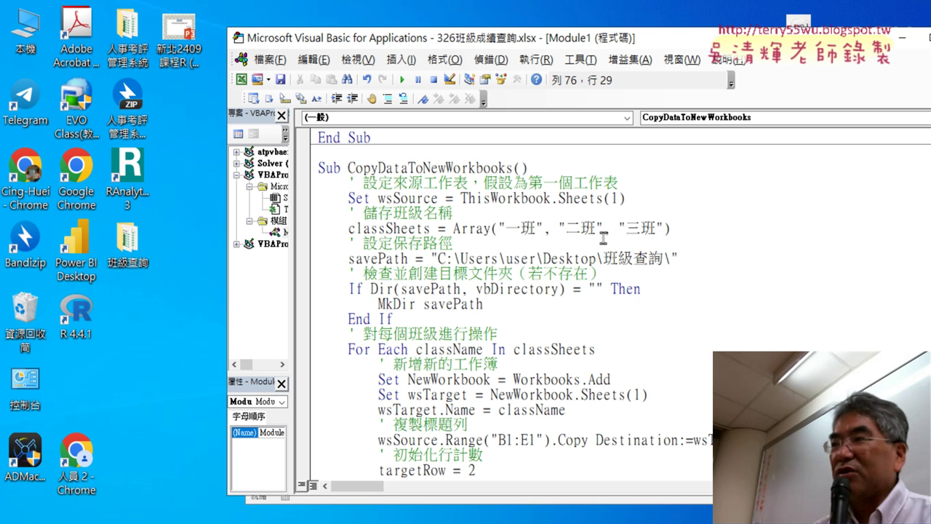
pyautogui.scroll(-1, 590, 247)
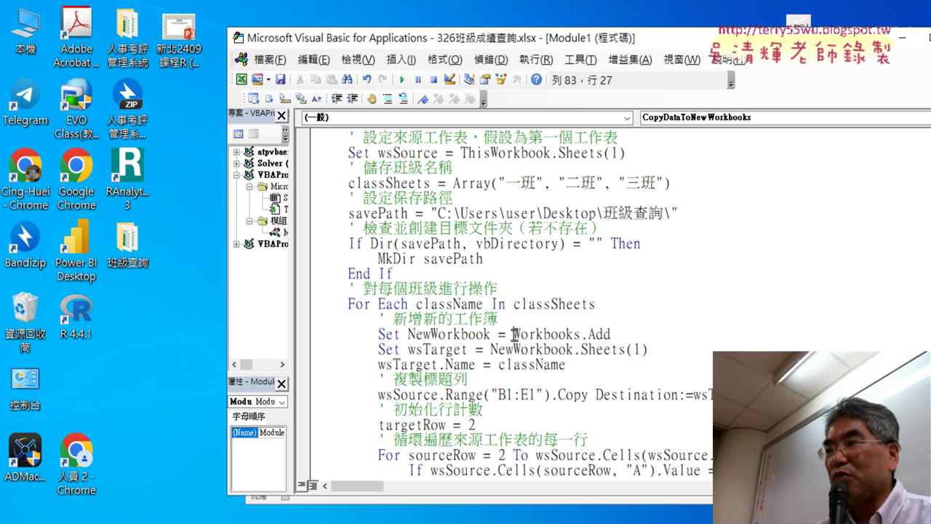
pyautogui.moveTo(513, 334); pyautogui.dragTo(611, 335)
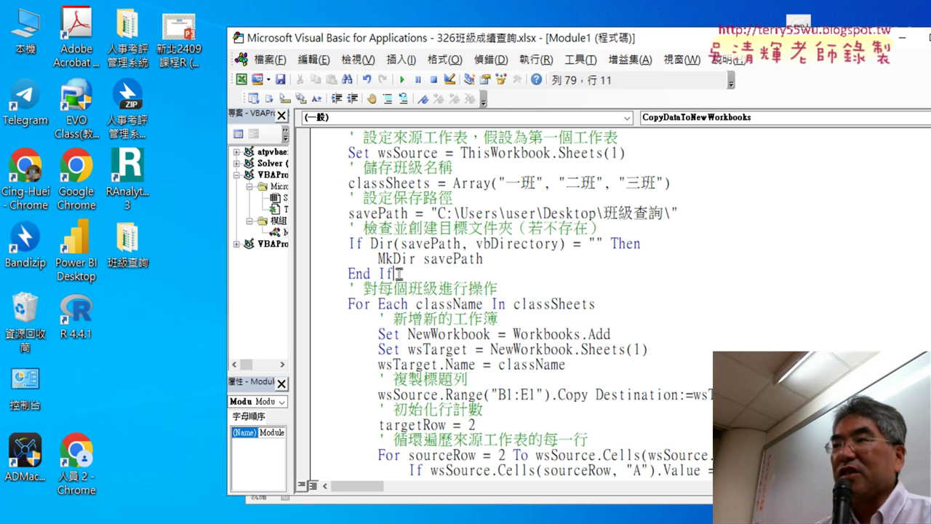
pyautogui.moveTo(393, 273); pyautogui.dragTo(303, 242)
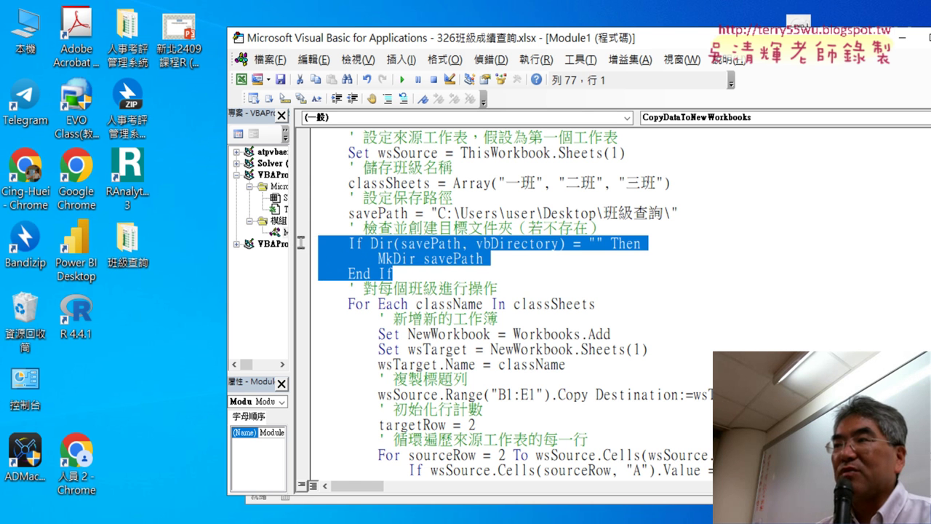
pyautogui.click(390, 247)
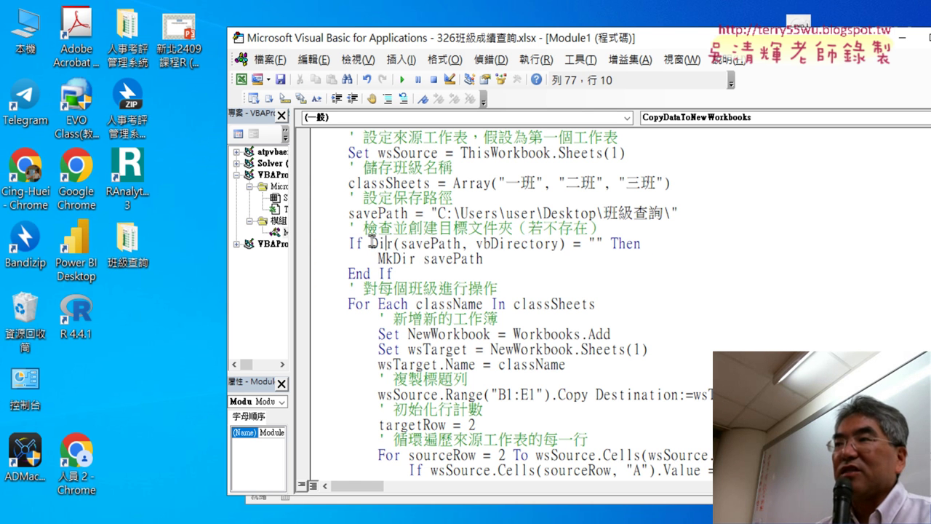
# - Point out the Dir function, then bring up the desktop 班級查詢 folder's context menu
pyautogui.moveTo(371, 243); pyautogui.dragTo(393, 243)
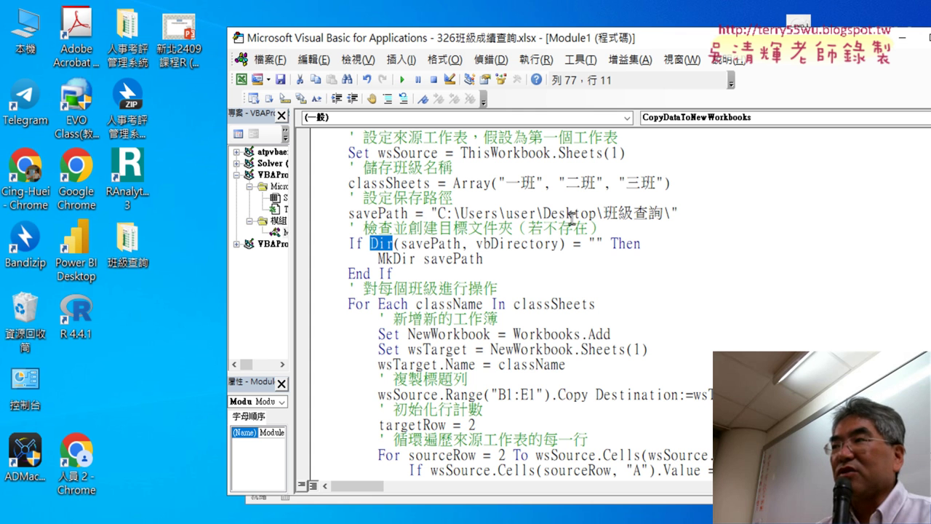
pyautogui.click(138, 248)
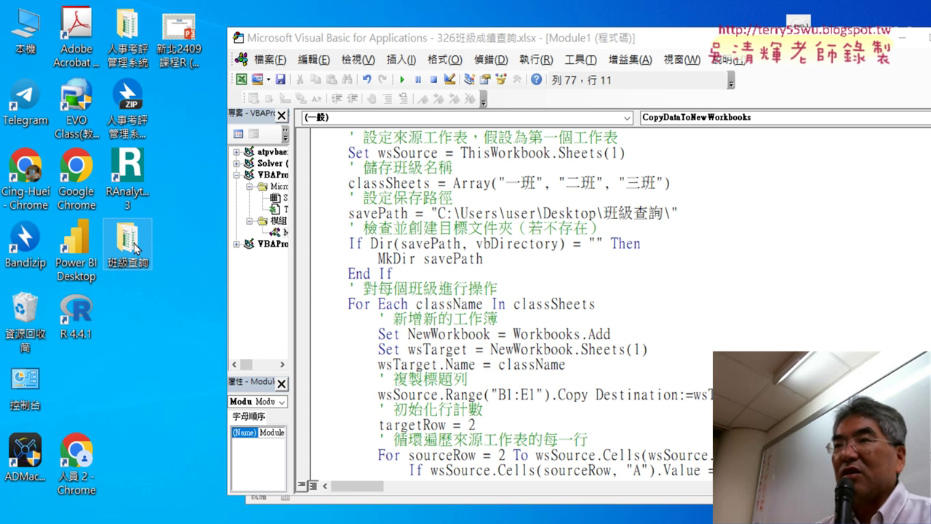
pyautogui.rightClick(138, 251)
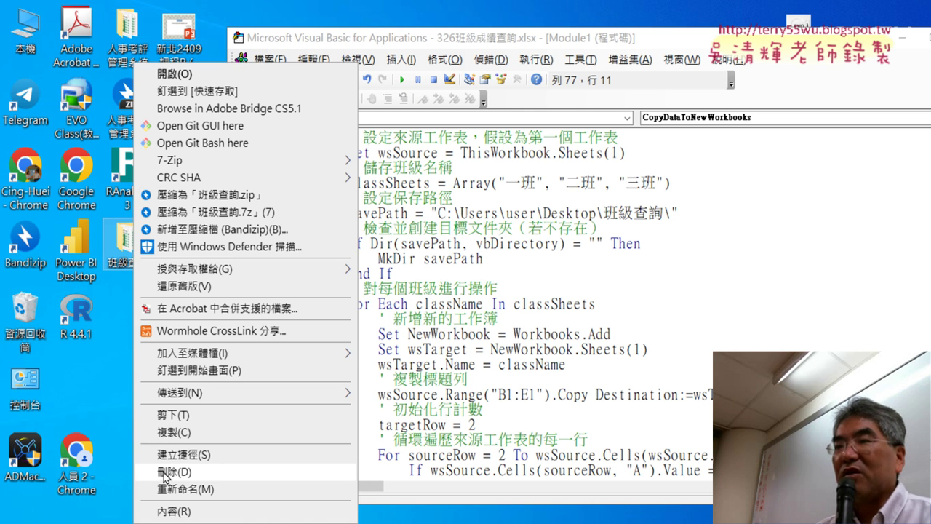
# - Delete the 班級查詢 desktop folder and point out the MkDir savePath statement
pyautogui.click(163, 471)
pyautogui.moveTo(483, 259); pyautogui.dragTo(379, 259)
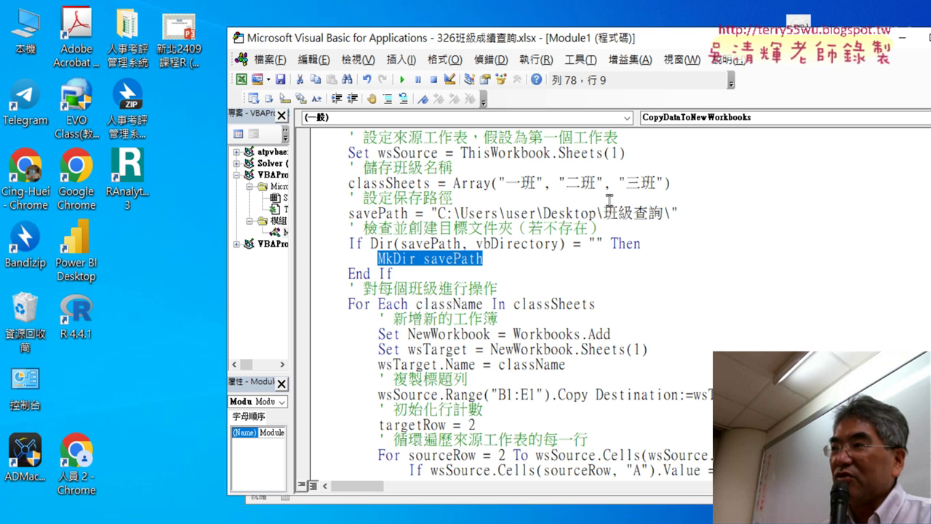
# - Point out the 班級查詢 folder name in the path and set a breakpoint on MkDir savePath
pyautogui.moveTo(603, 212); pyautogui.dragTo(662, 212)
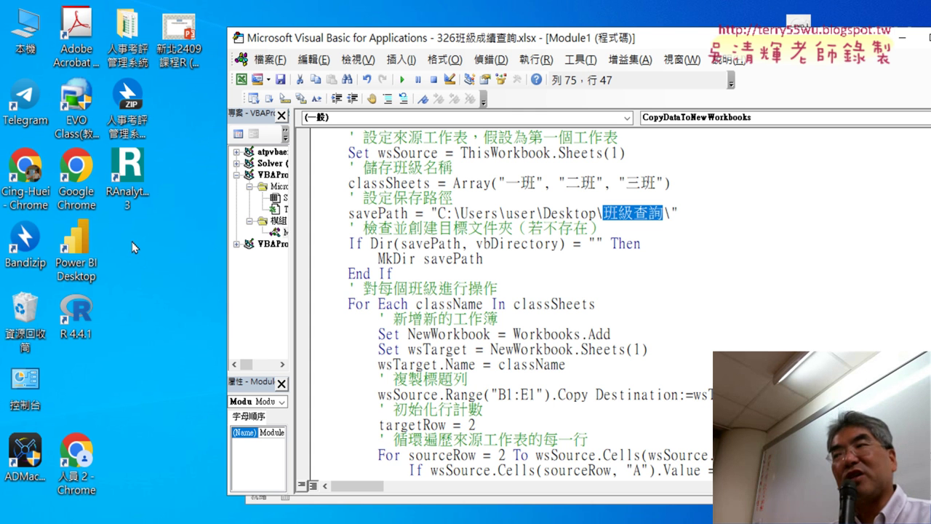
pyautogui.click(305, 259)
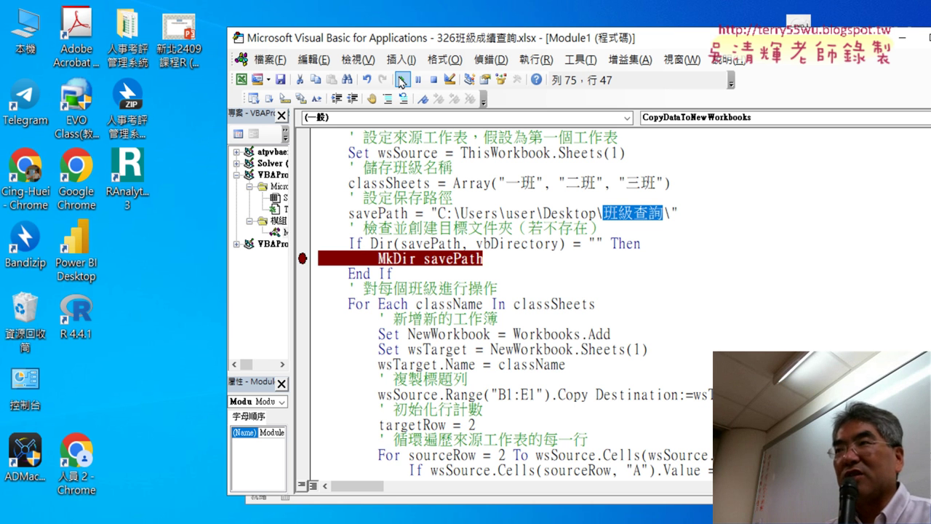
# - Run the macro to the breakpoint and step over MkDir savePath with F8
pyautogui.click(429, 212)
pyautogui.click(402, 80)
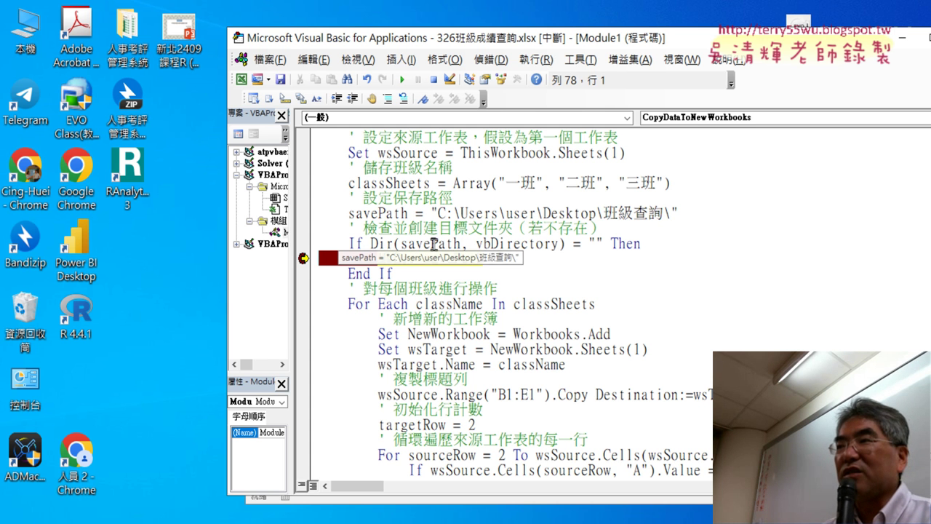
pyautogui.moveTo(515, 245)
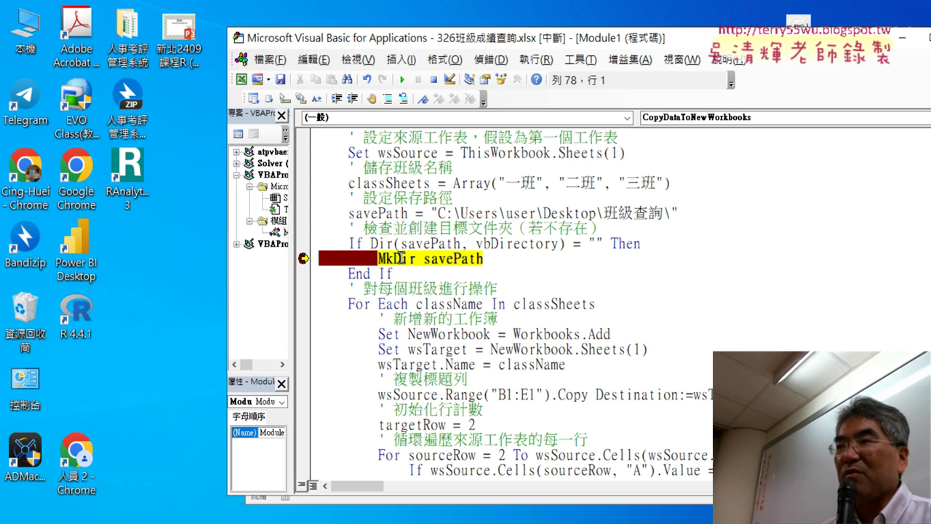
pyautogui.press('F8')
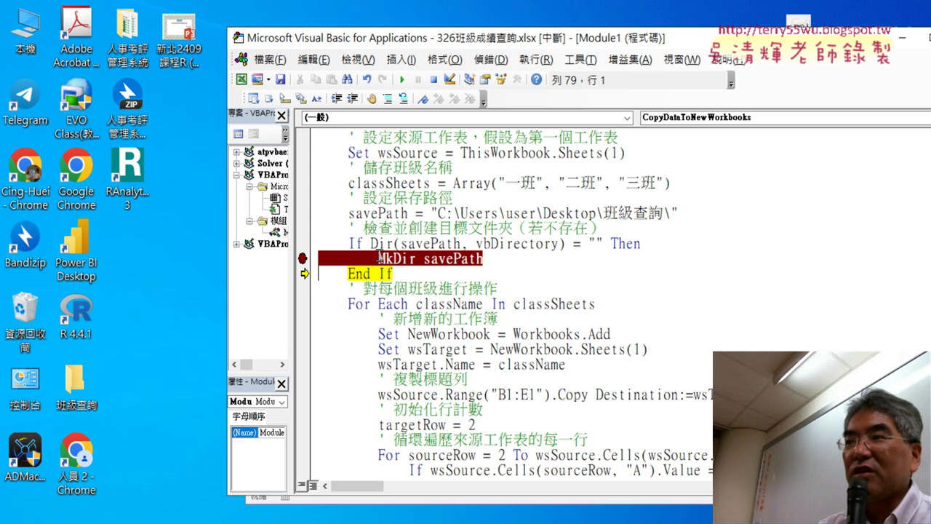
# - Annotate MkDir savePath with an arrow to the newly created 班級查詢 desktop folder
pyautogui.moveTo(378, 259); pyautogui.dragTo(483, 259)
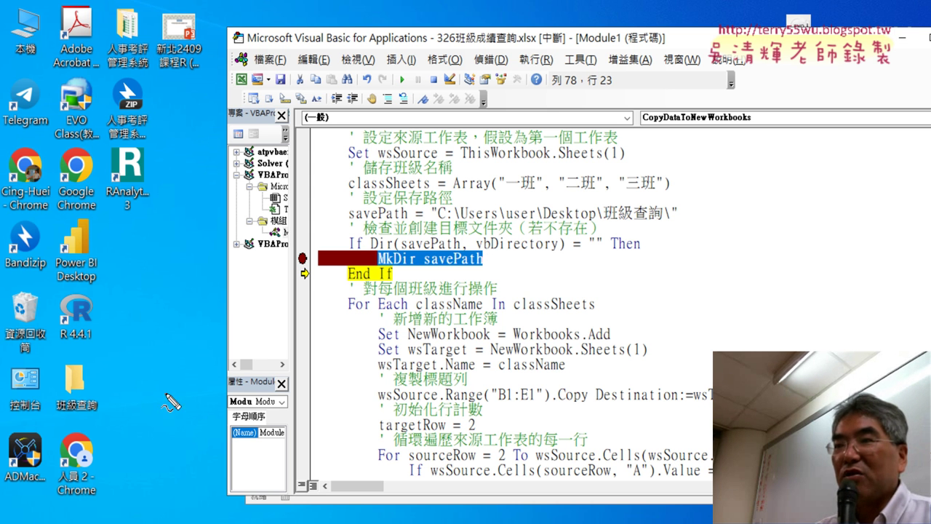
pyautogui.moveTo(87, 433); pyautogui.dragTo(93, 422)
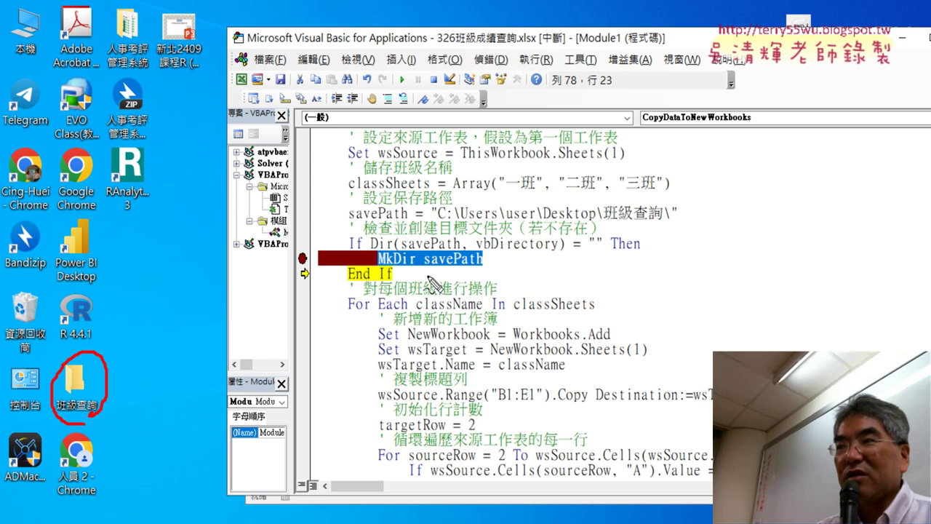
pyautogui.moveTo(408, 269); pyautogui.dragTo(488, 268)
pyautogui.moveTo(435, 228)
pyautogui.mouseDown()
pyautogui.moveTo(105, 353)
pyautogui.moveTo(137, 349)
pyautogui.mouseUp()
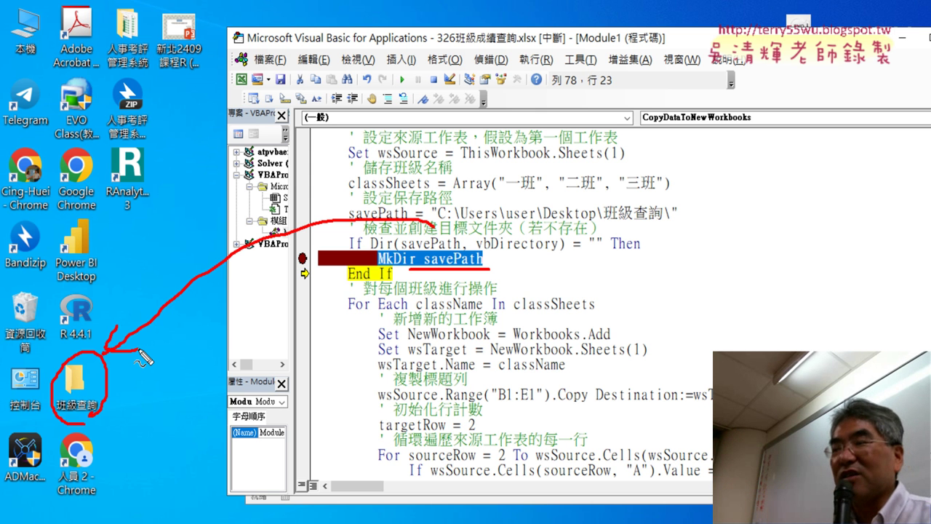
# - Show the empty 班級查詢 folder, then resume the macro to save 一班, 二班, 三班.xlsx
pyautogui.press('Escape')
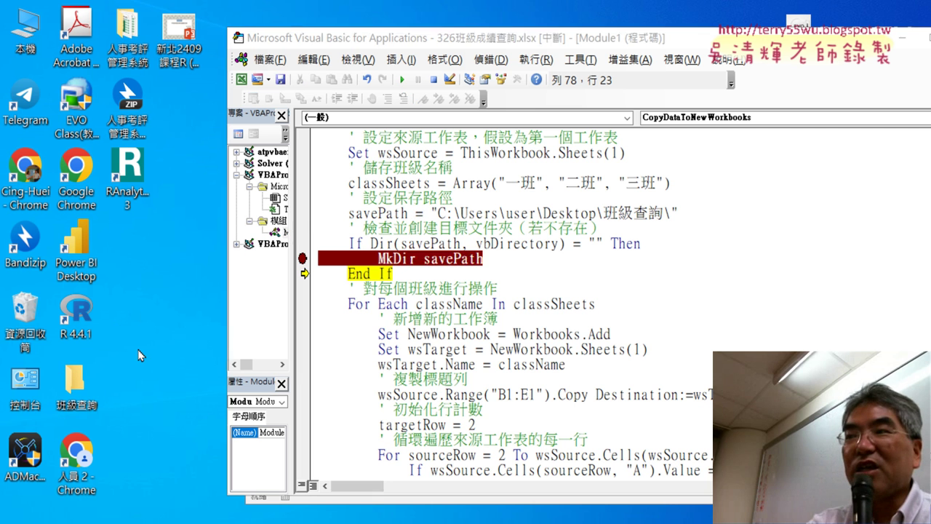
pyautogui.scroll(-2, 129, 351)
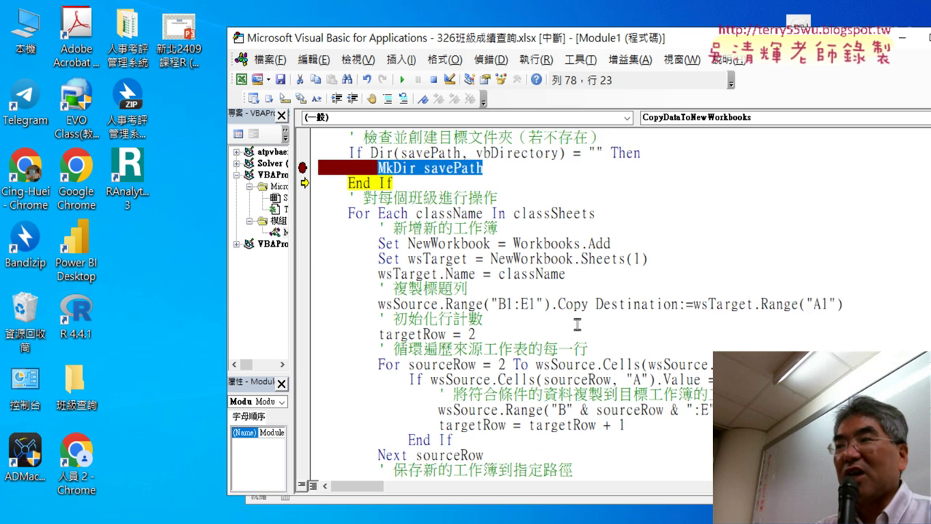
pyautogui.scroll(-1, 122, 353)
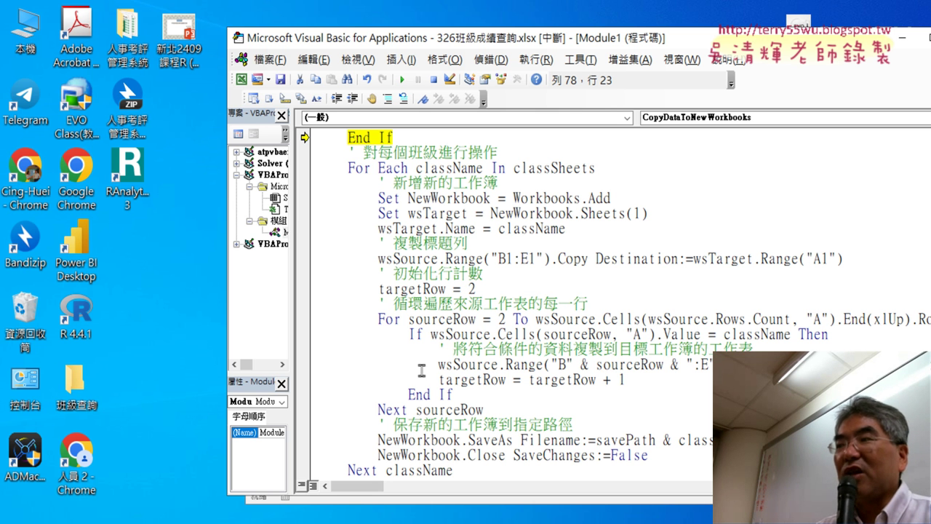
pyautogui.doubleClick(80, 387)
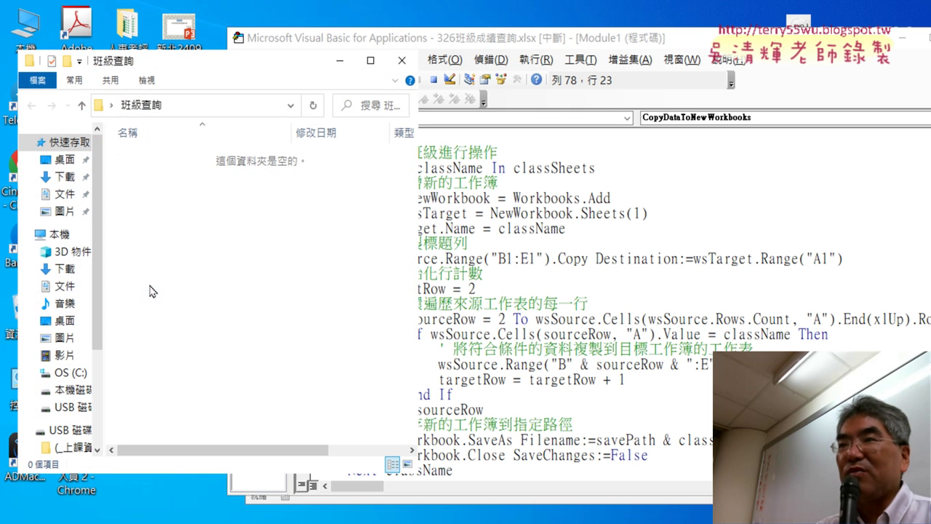
pyautogui.click(426, 254)
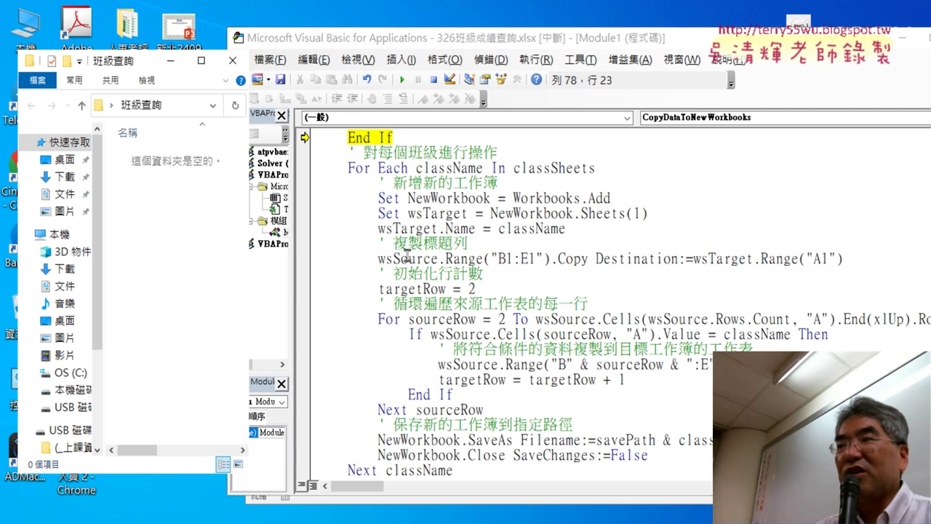
pyautogui.click(405, 81)
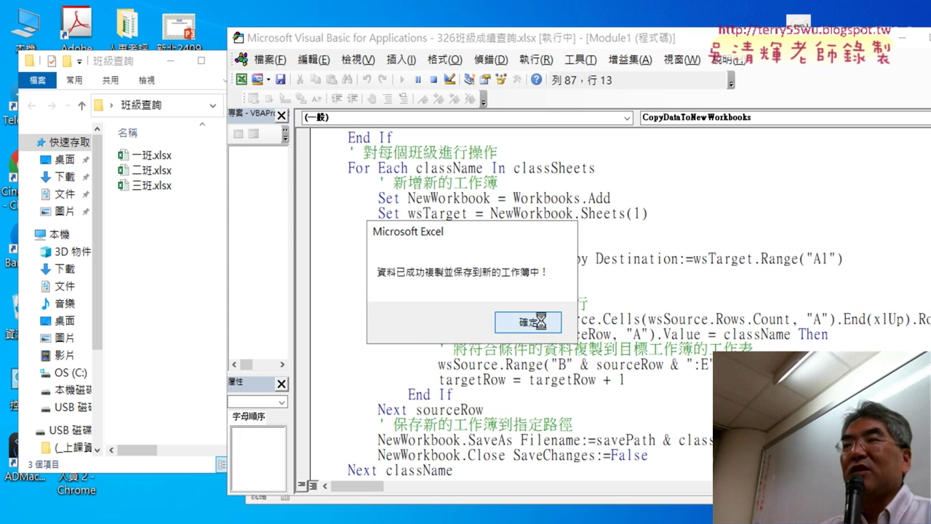
# - Dismiss the success message and delete the three class workbooks from 班級查詢
pyautogui.click(534, 322)
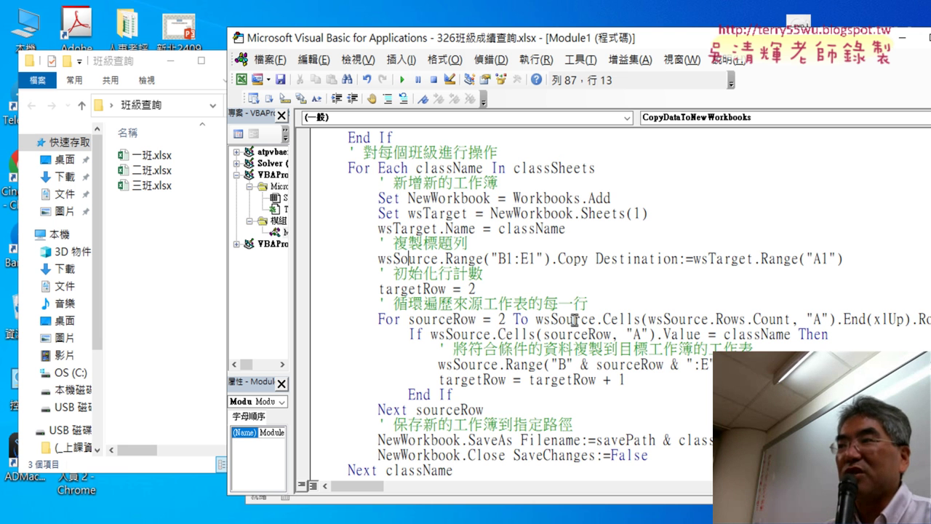
pyautogui.scroll(1, 574, 320)
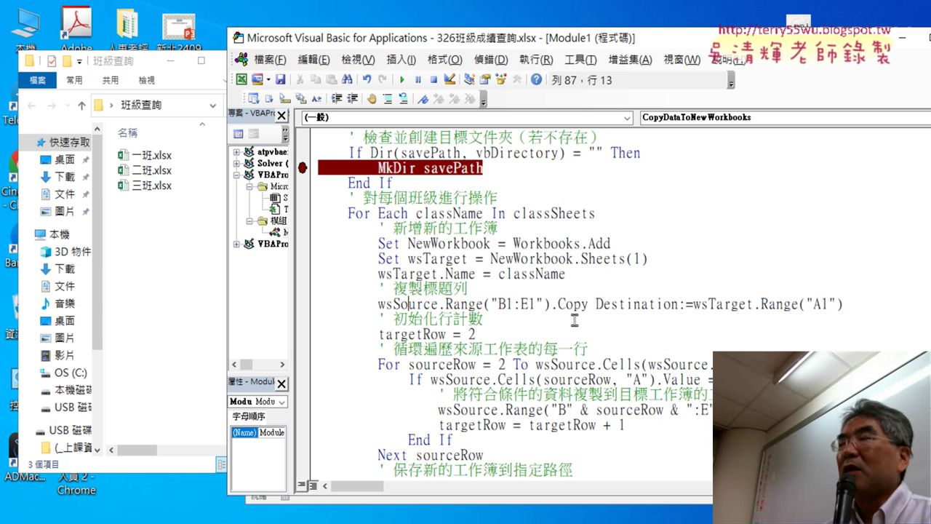
pyautogui.scroll(2, 574, 320)
pyautogui.scroll(1, 574, 320)
pyautogui.scroll(1, 573, 320)
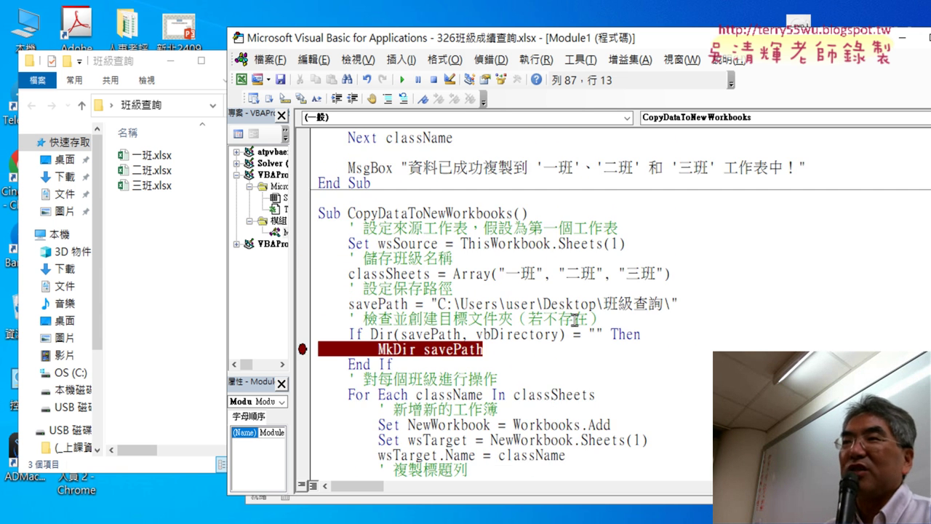
pyautogui.moveTo(243, 240); pyautogui.dragTo(116, 149)
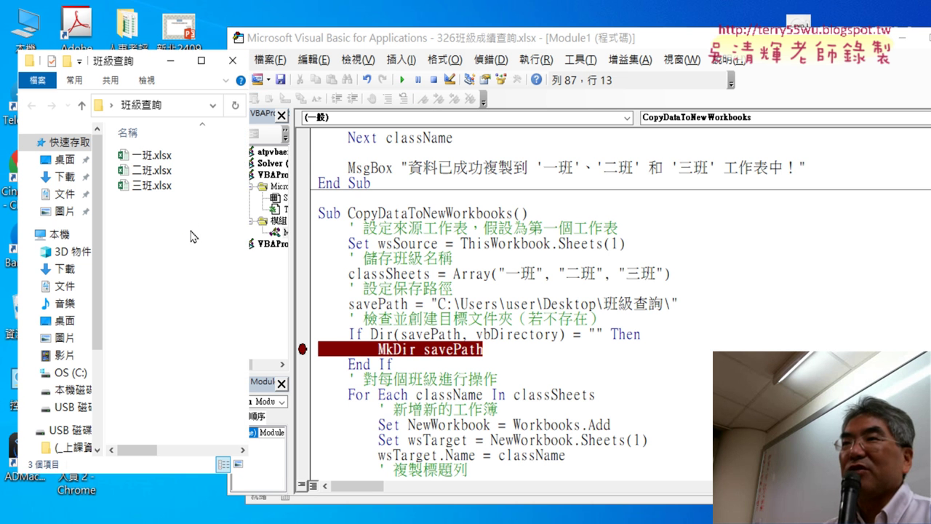
pyautogui.rightClick(169, 157)
pyautogui.click(211, 471)
# - Rerun the macro to recreate the workbooks and dismiss the success message
pyautogui.click(424, 127)
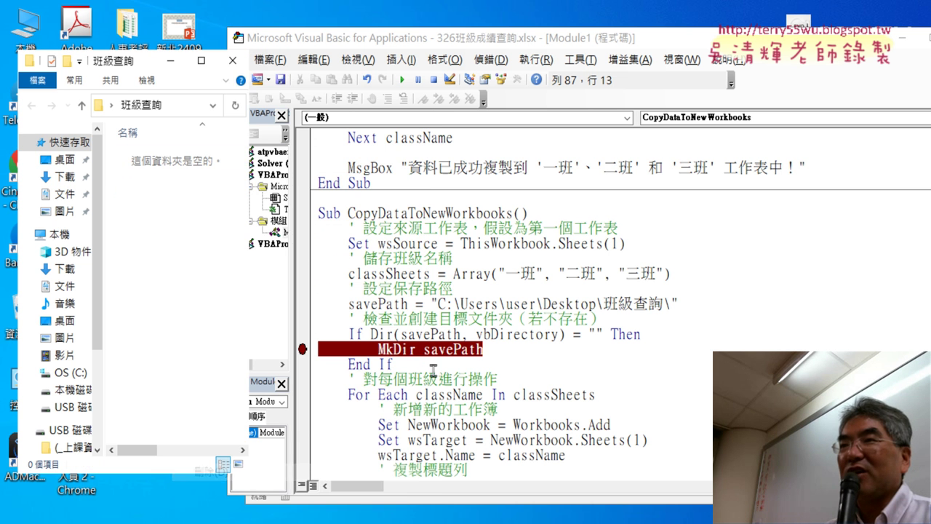
pyautogui.click(401, 79)
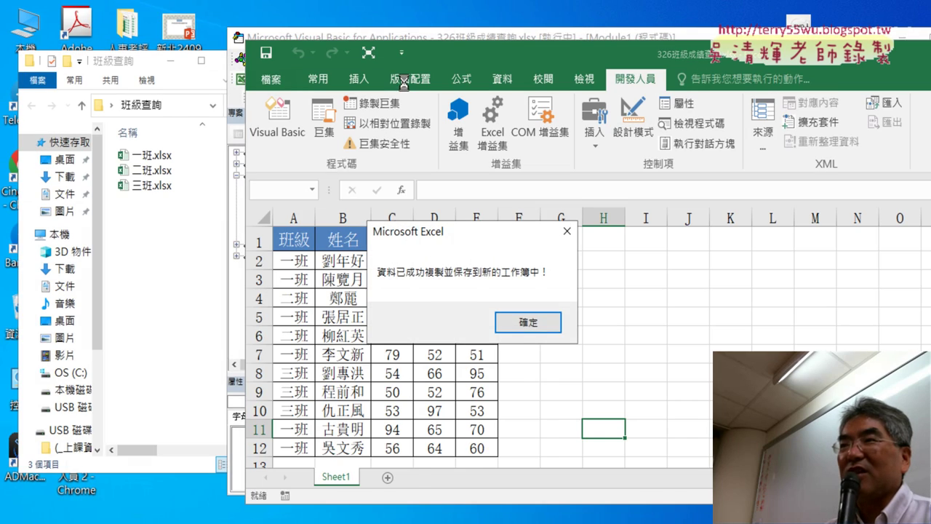
pyautogui.click(524, 323)
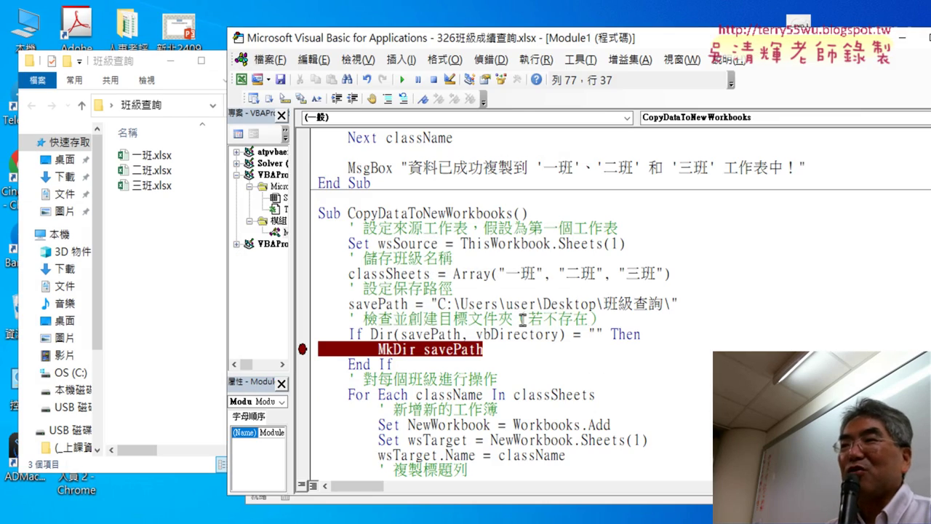
# - Add a blank line below the Sub header and delete the three workbooks again
pyautogui.click(550, 211)
pyautogui.press('Return')
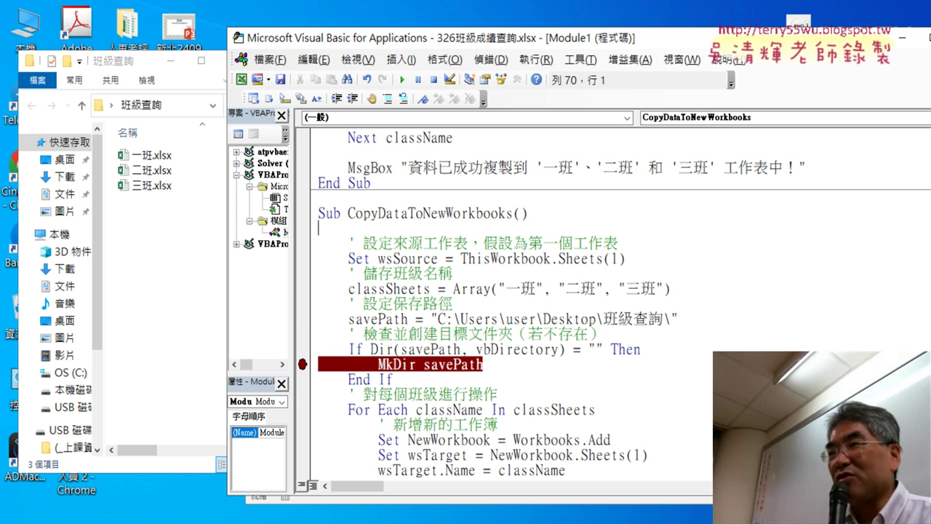
pyautogui.moveTo(173, 244); pyautogui.dragTo(153, 131)
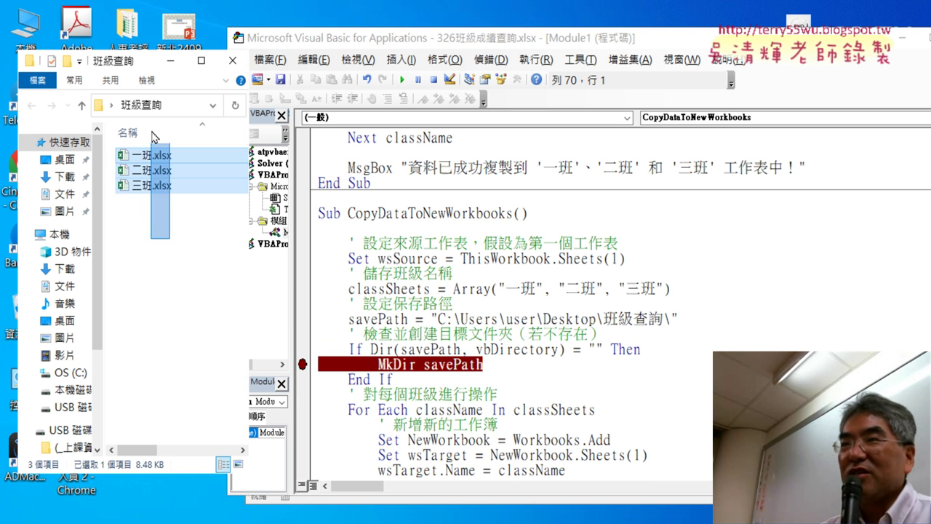
pyautogui.press('Delete')
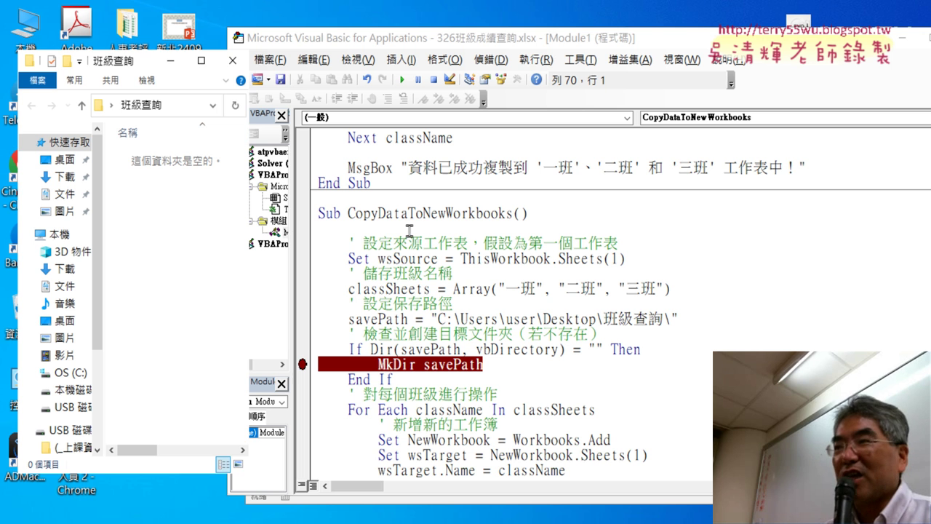
pyautogui.click(409, 230)
# - Write the indented line Application.ScreenUpdating = False at the top of the macro
pyautogui.press('Tab')
pyautogui.write('a')
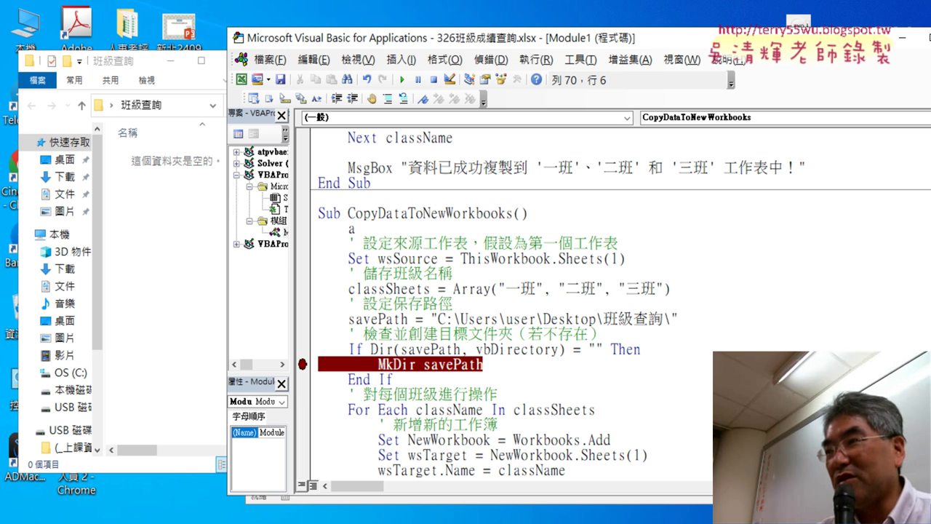
pyautogui.write('pp')
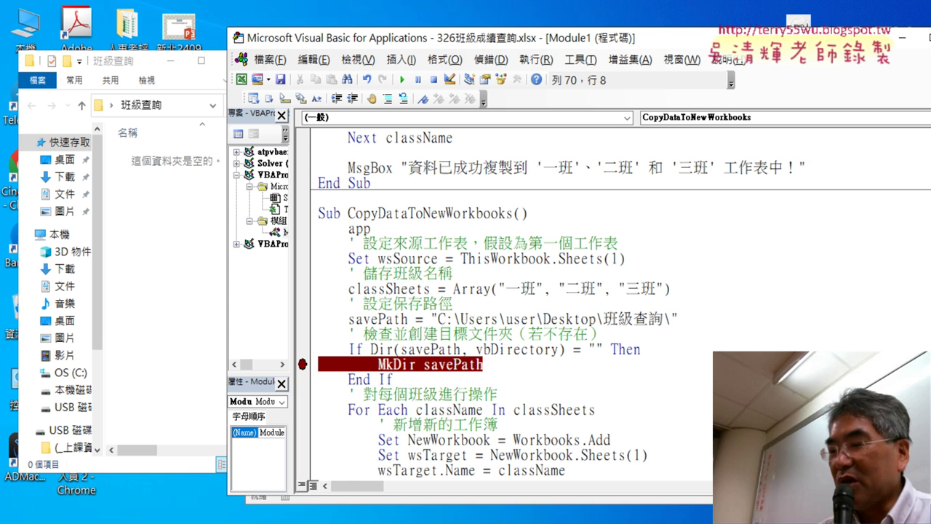
pyautogui.write('ca')
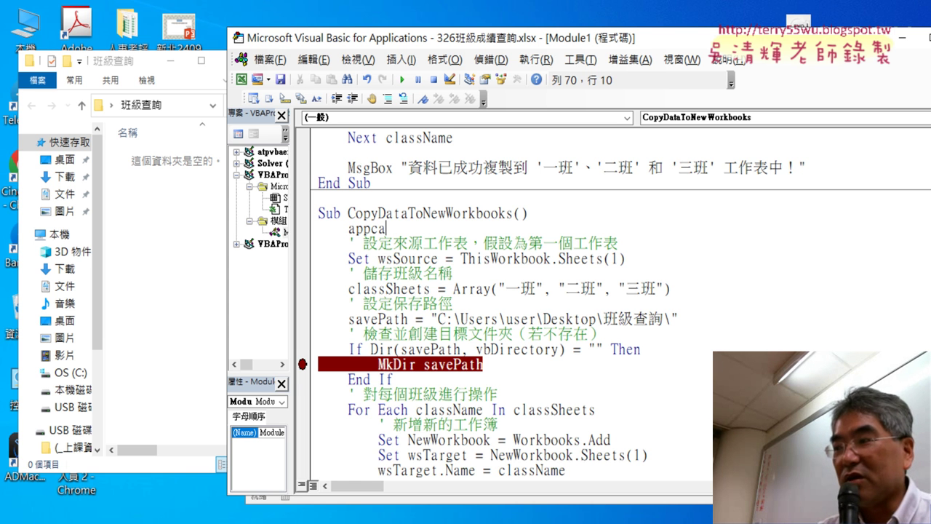
pyautogui.press('BackSpace')
pyautogui.press('BackSpace')
pyautogui.write('li')
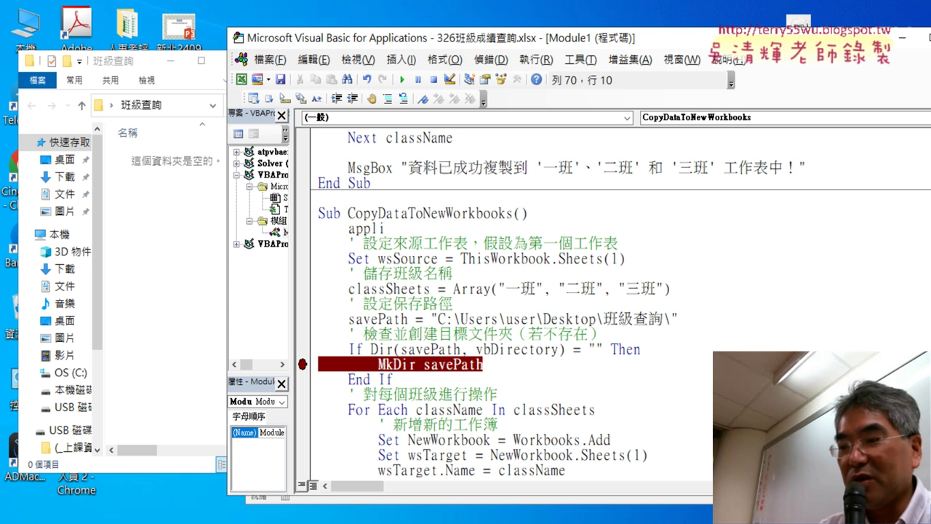
pyautogui.write('cation')
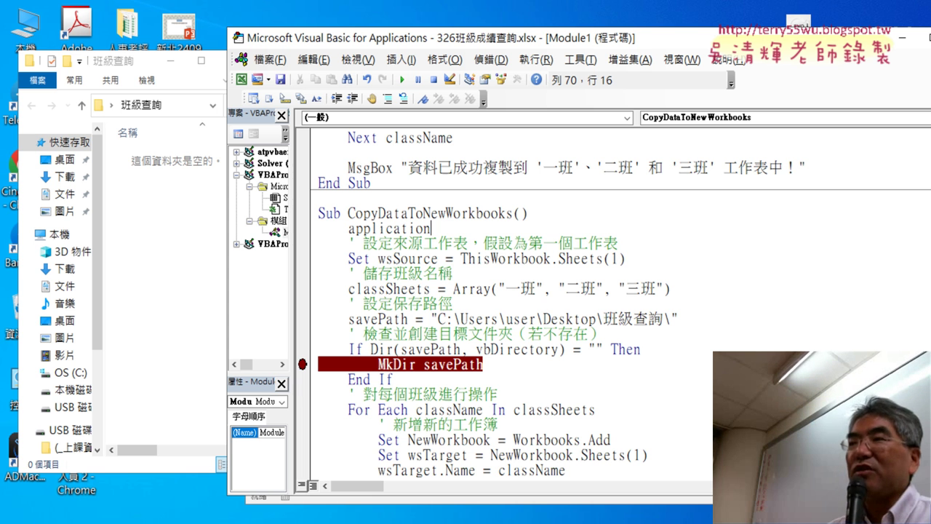
pyautogui.write('.')
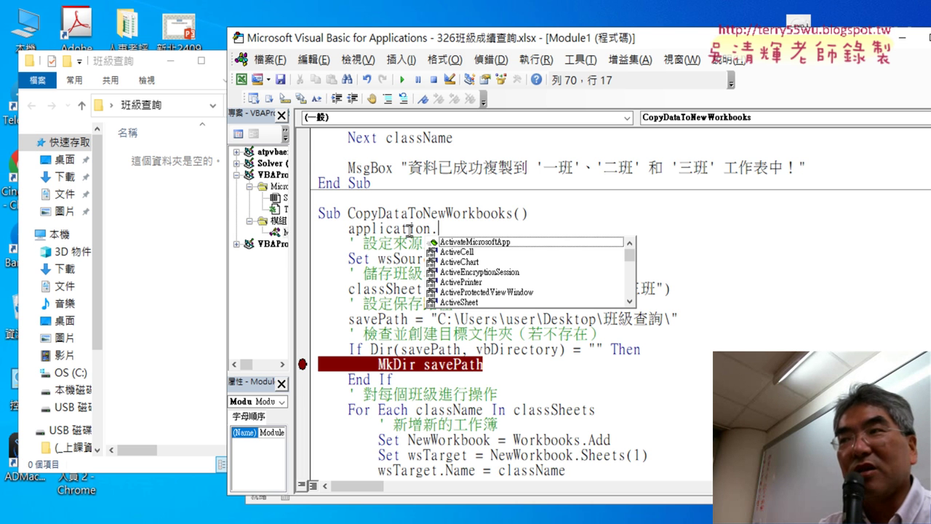
pyautogui.write('s')
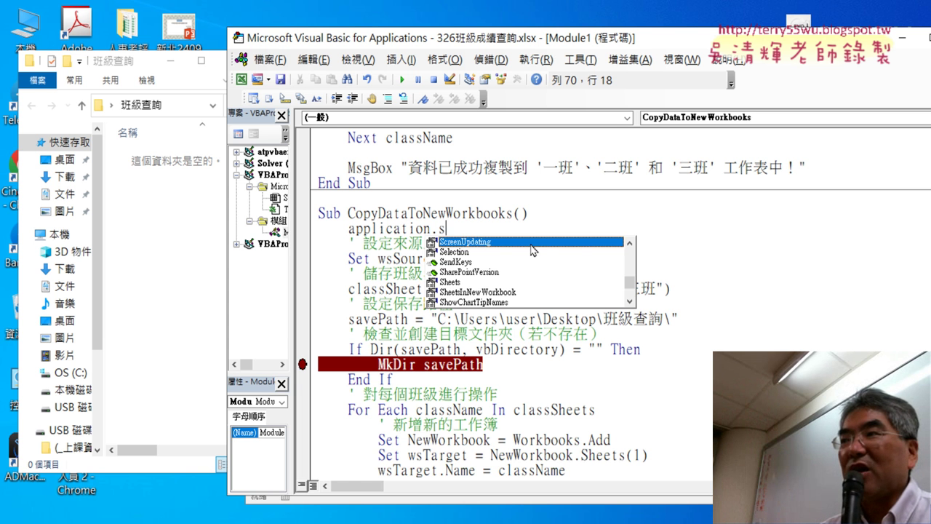
pyautogui.press('Tab')
pyautogui.write('=')
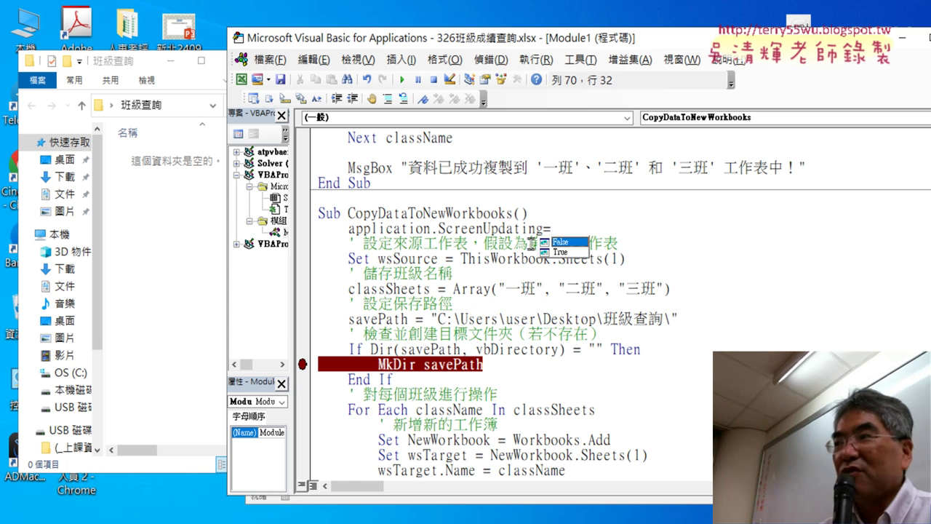
pyautogui.press('space')
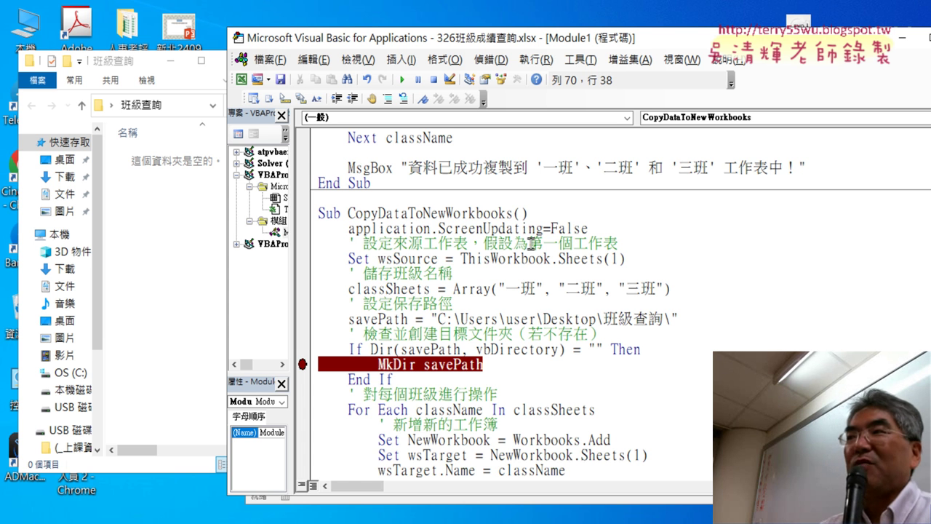
pyautogui.click(559, 288)
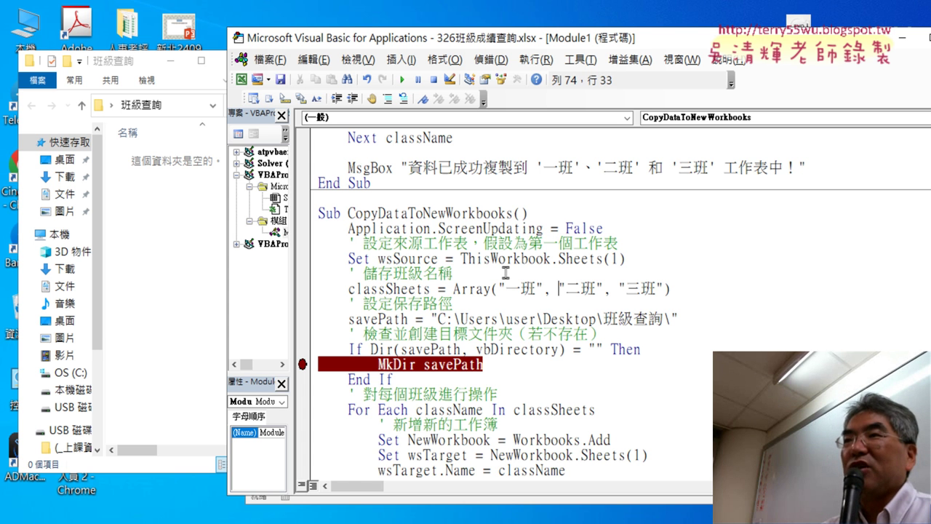
# - Emphasise the new ScreenUpdating line, run the updated macro and dismiss the success message
pyautogui.moveTo(612, 228); pyautogui.dragTo(352, 230)
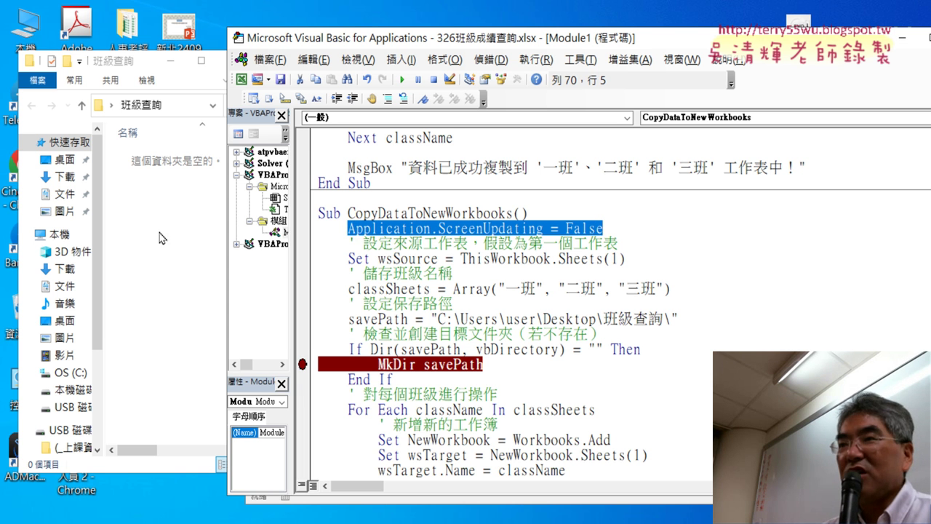
pyautogui.click(452, 271)
pyautogui.click(405, 78)
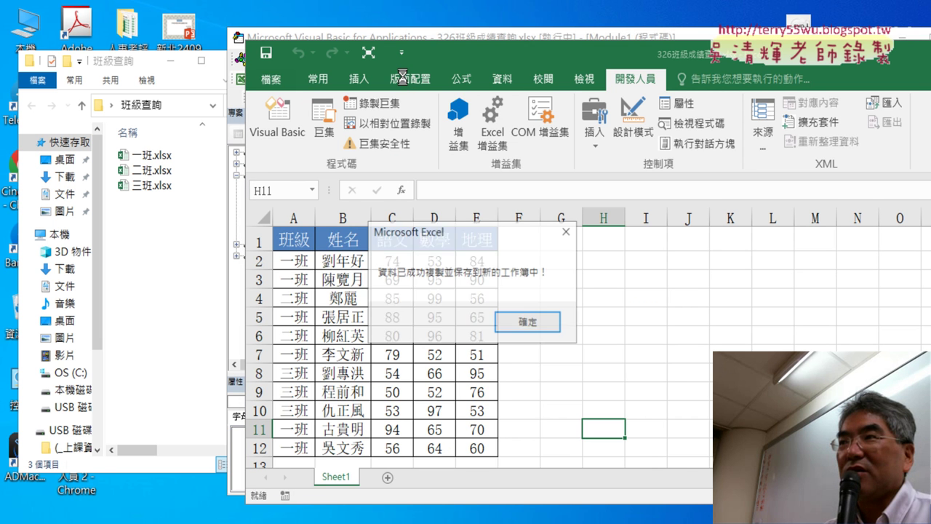
pyautogui.click(529, 321)
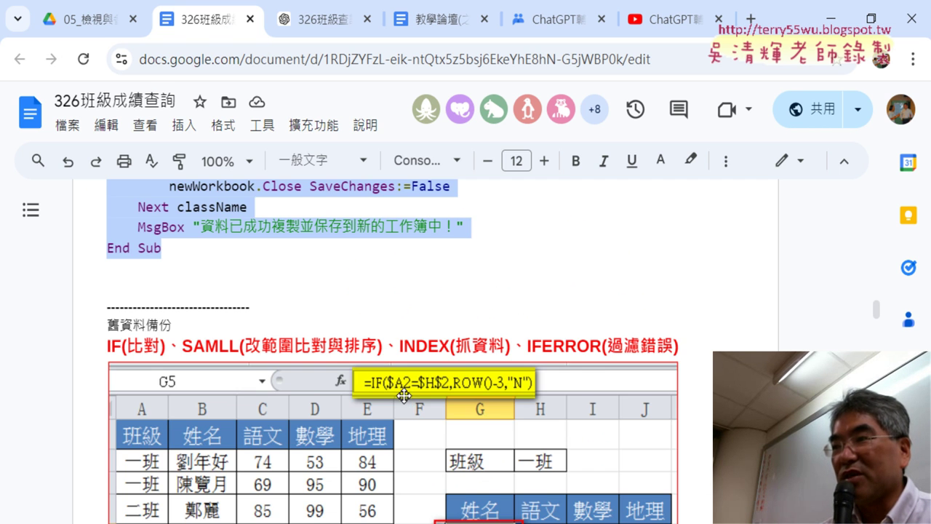
# - In the notes' macro code, highlight the desktop 班級查詢 path in the savePath line yellow
pyautogui.scroll(3, 446, 306)
pyautogui.scroll(2, 503, 310)
pyautogui.scroll(2, 504, 310)
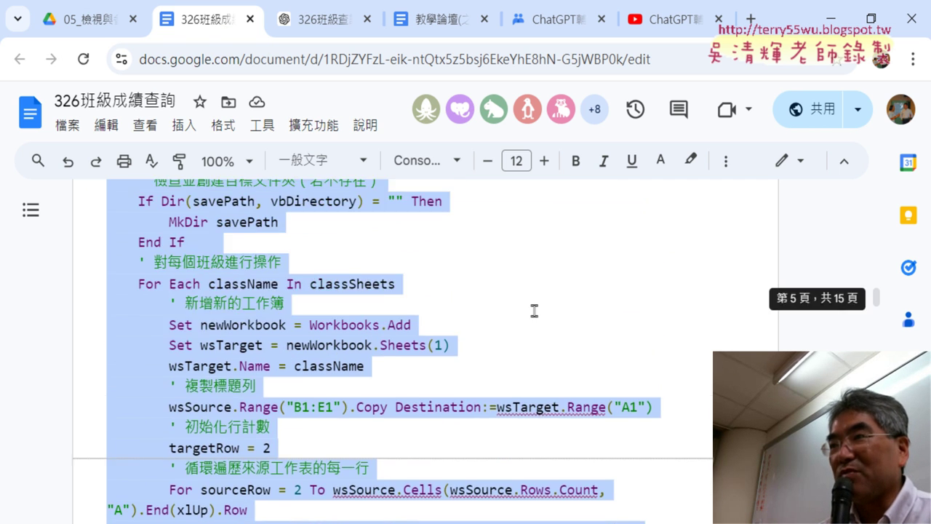
pyautogui.scroll(2, 534, 310)
pyautogui.scroll(2, 534, 309)
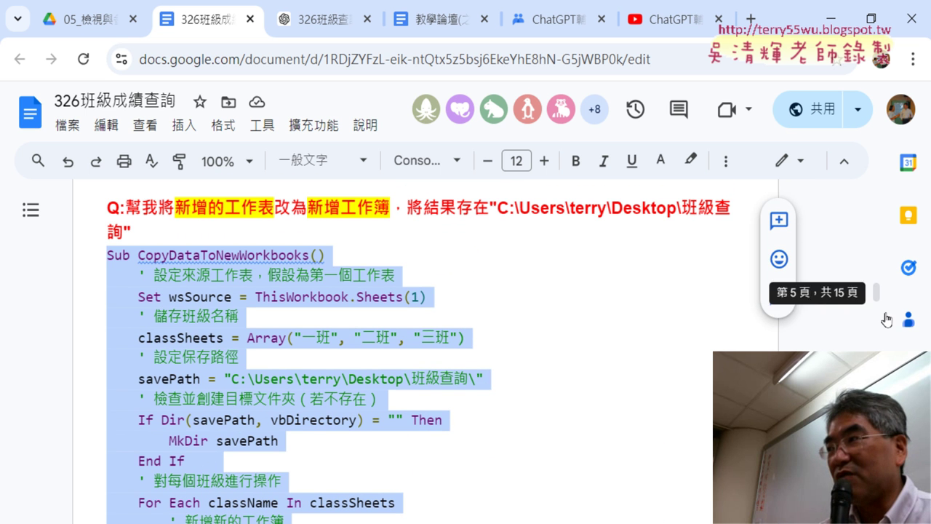
pyautogui.scroll(-3, 594, 298)
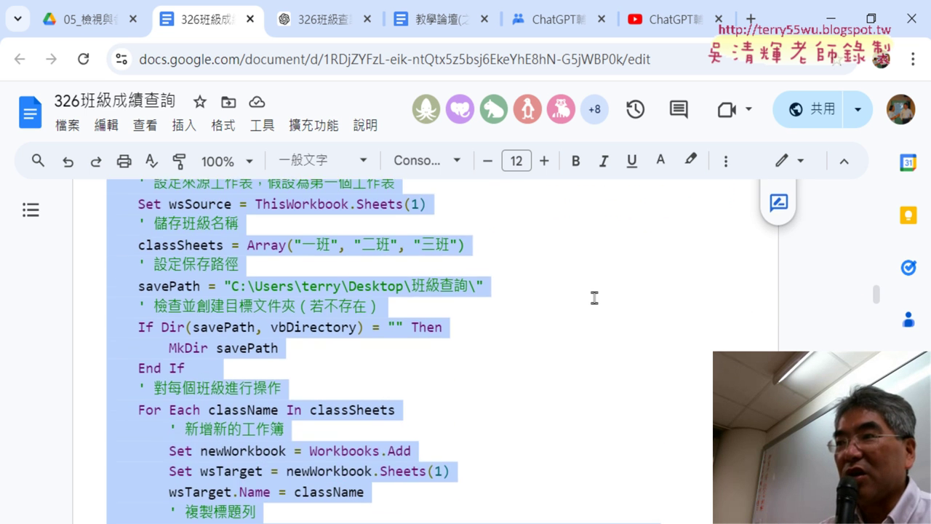
pyautogui.click(247, 287)
pyautogui.moveTo(232, 285); pyautogui.dragTo(475, 286)
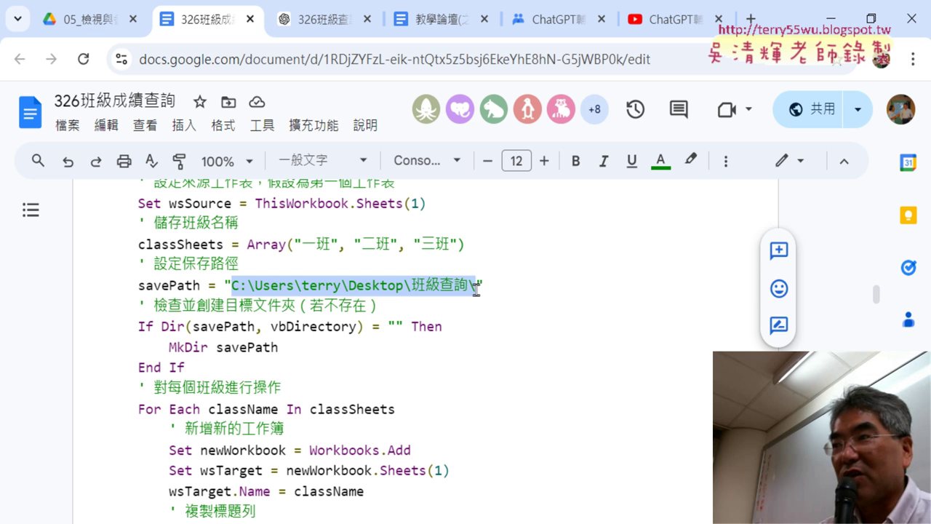
pyautogui.click(690, 159)
pyautogui.click(755, 247)
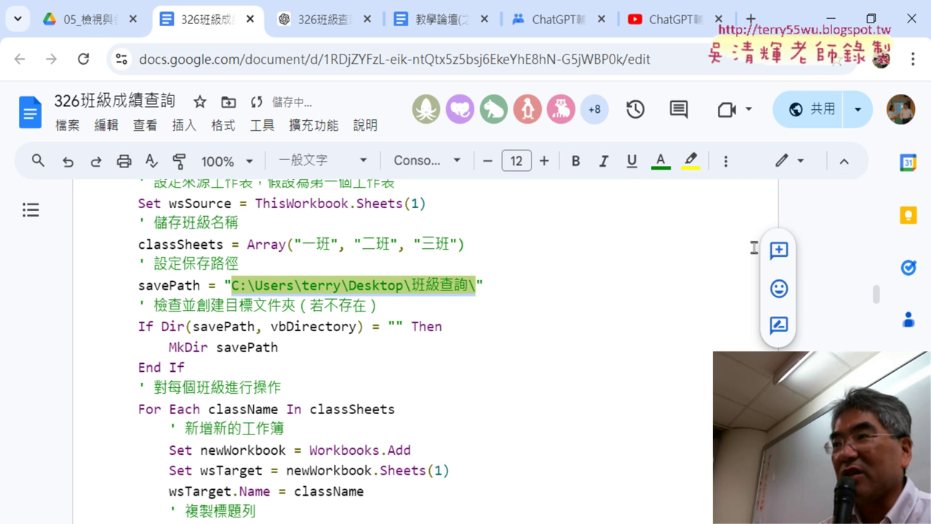
pyautogui.moveTo(646, 7)
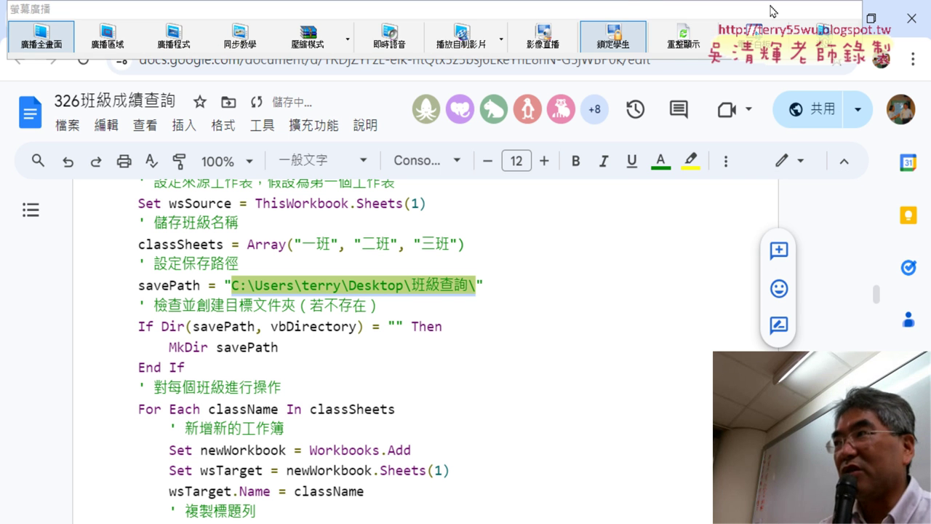